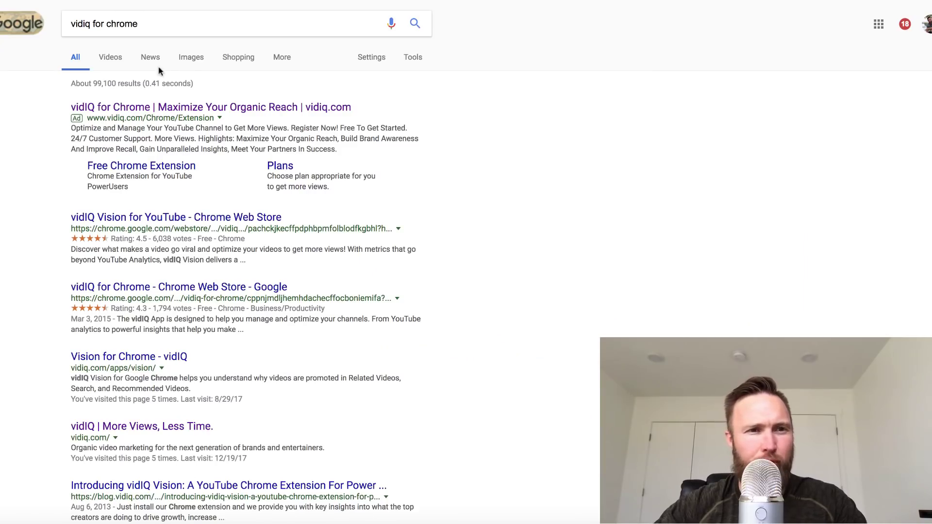
Step: Select and re-edit the Google search query, dismissing the autocomplete suggestions each time
drag(161, 27, 76, 19)
click(11, 152)
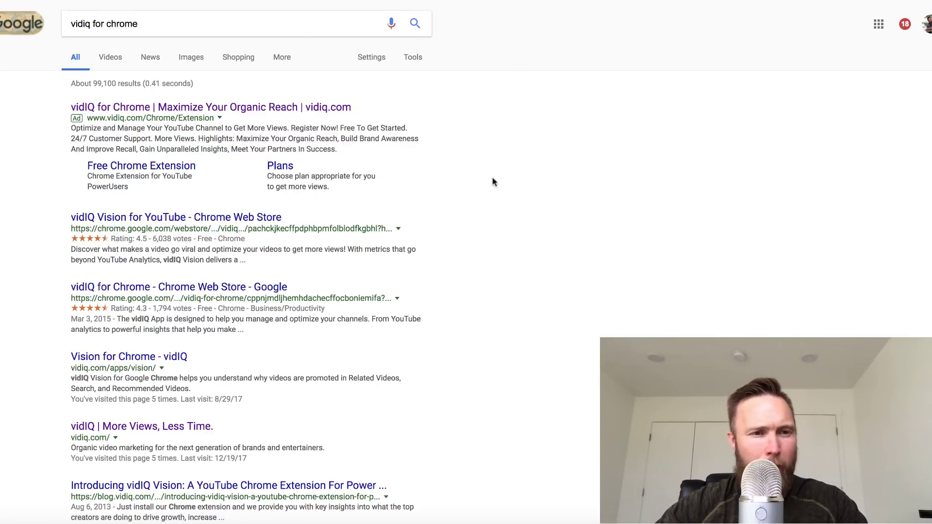
click(304, 29)
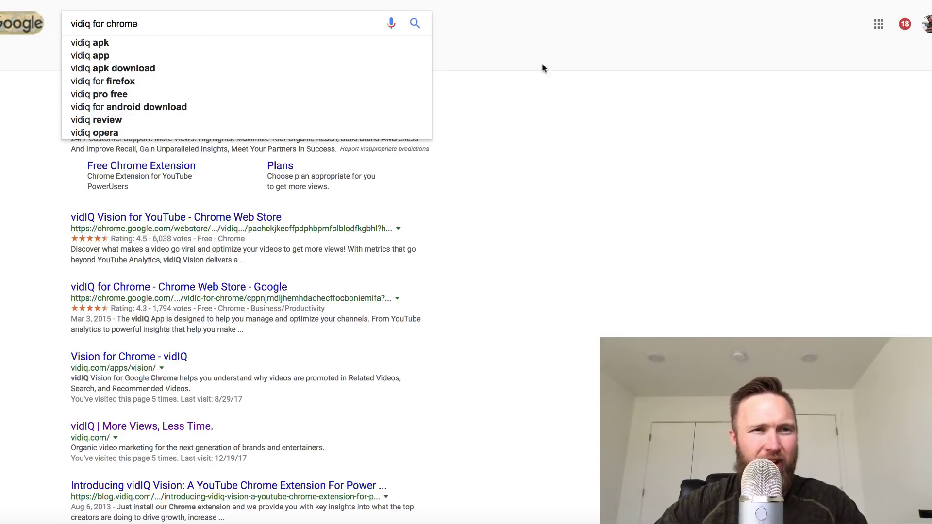
click(578, 131)
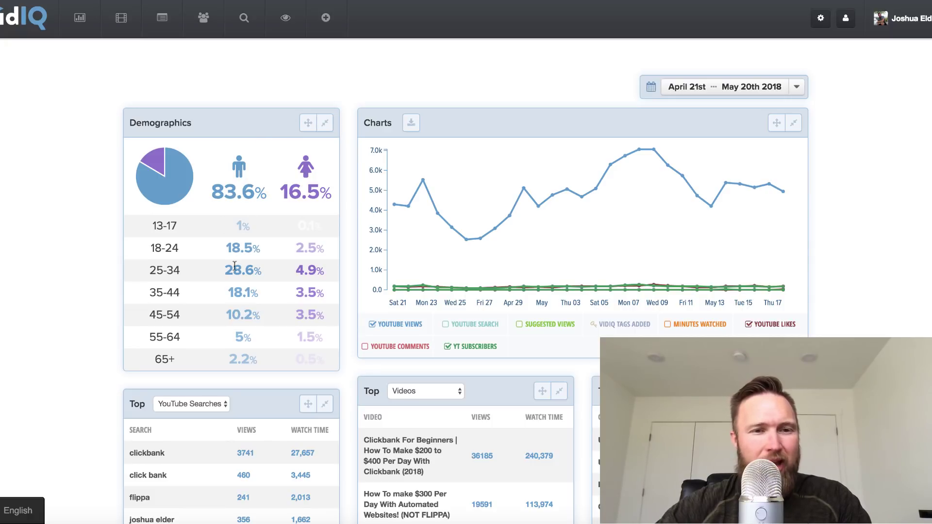
scroll(221, 196, down, 5)
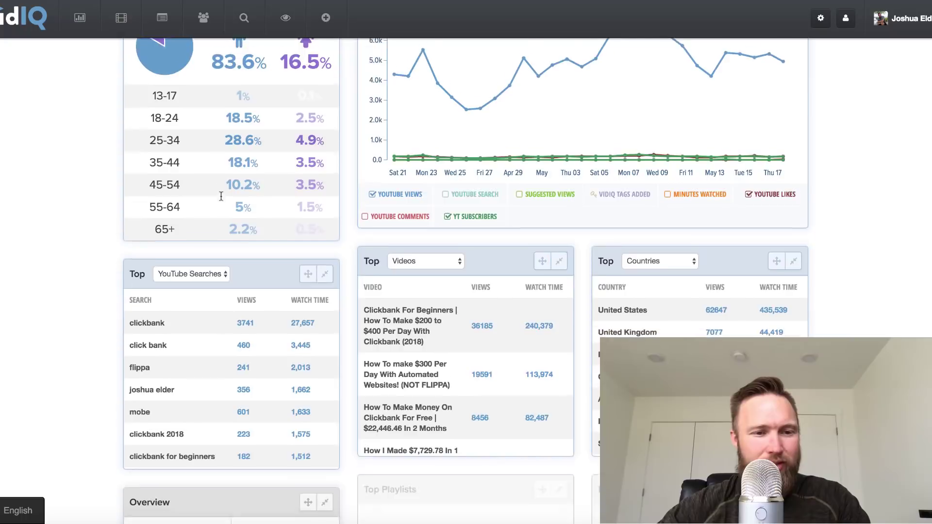
scroll(221, 199, down, 2)
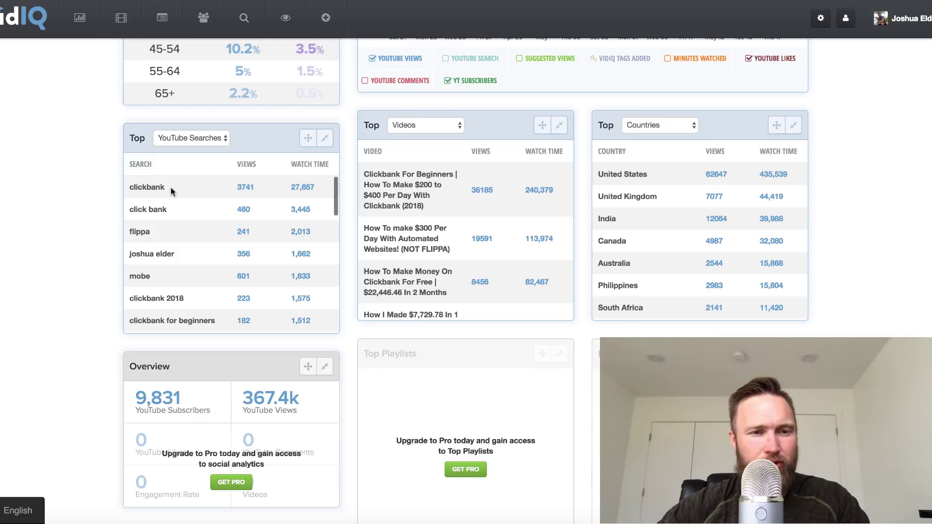
drag(145, 189, 125, 190)
click(154, 183)
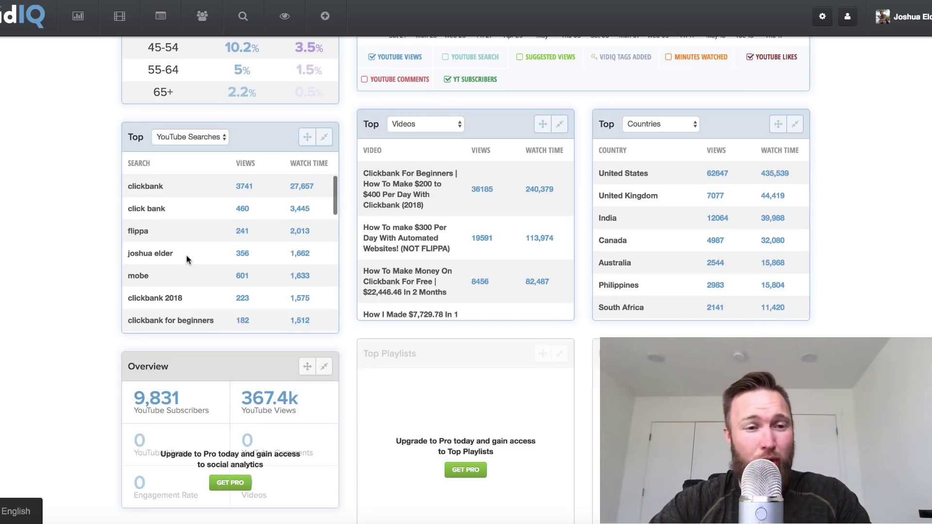
scroll(187, 256, down, 1)
scroll(187, 257, down, 5)
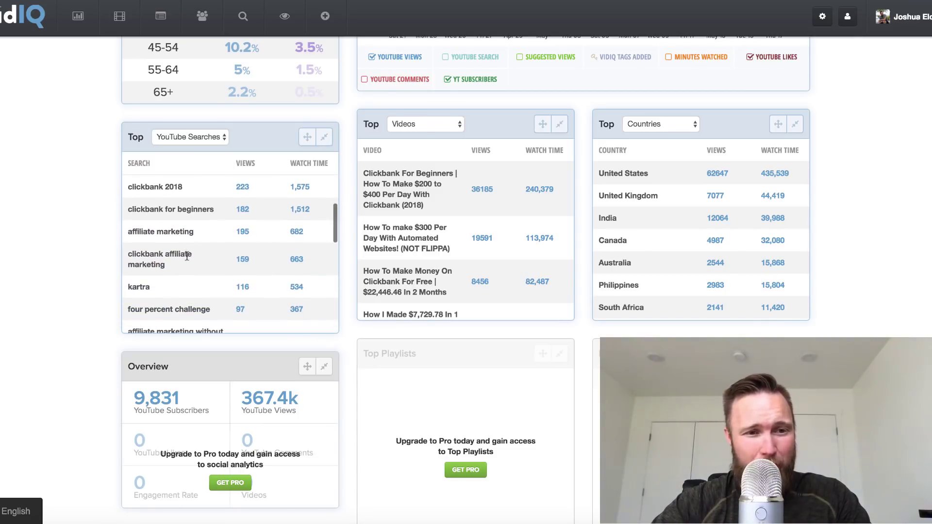
scroll(186, 256, down, 5)
scroll(187, 256, up, 9)
scroll(186, 255, up, 3)
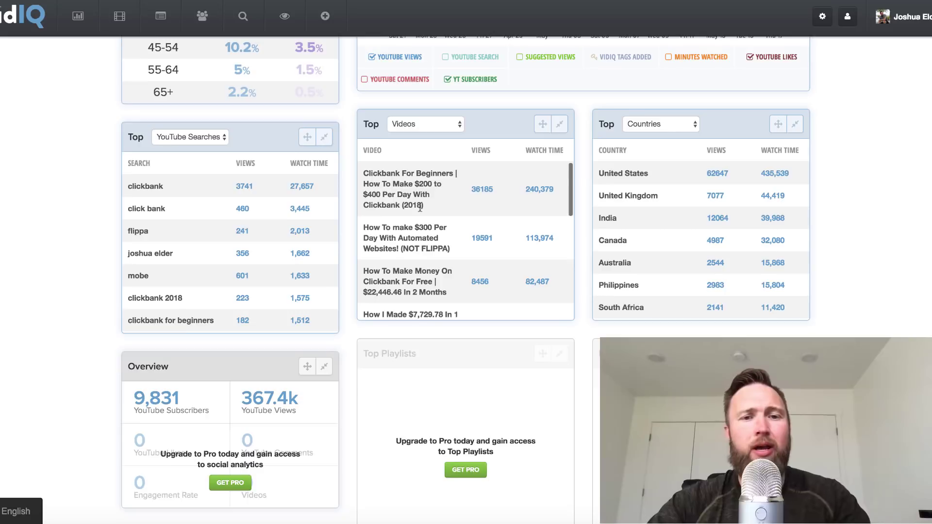
scroll(430, 192, up, 1)
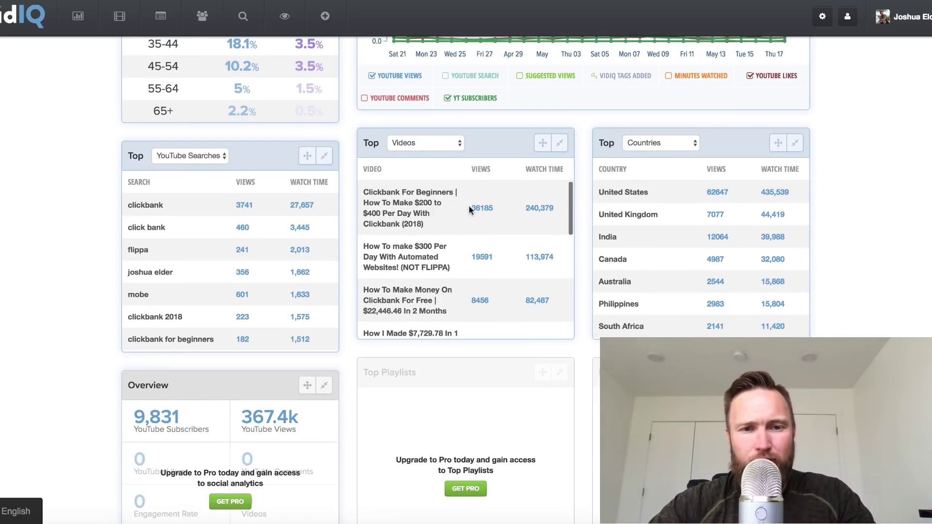
drag(452, 191, 374, 191)
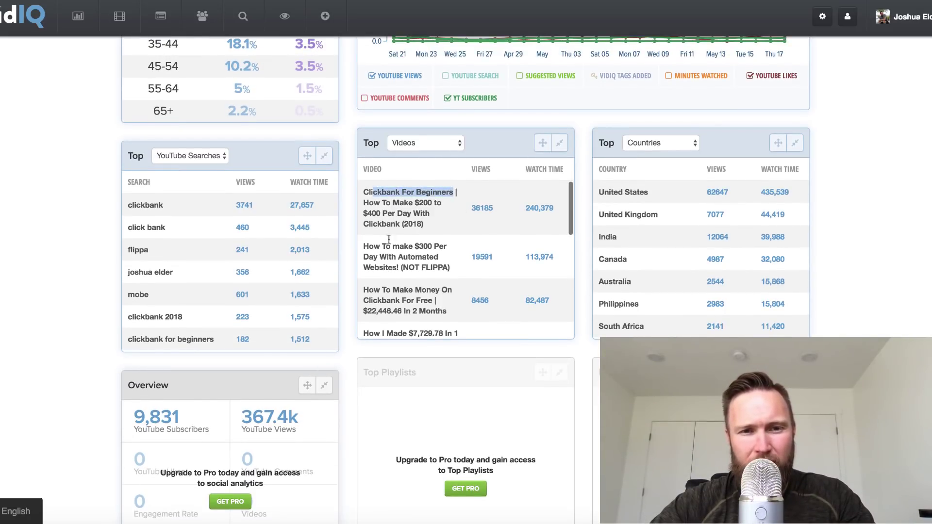
scroll(394, 248, down, 1)
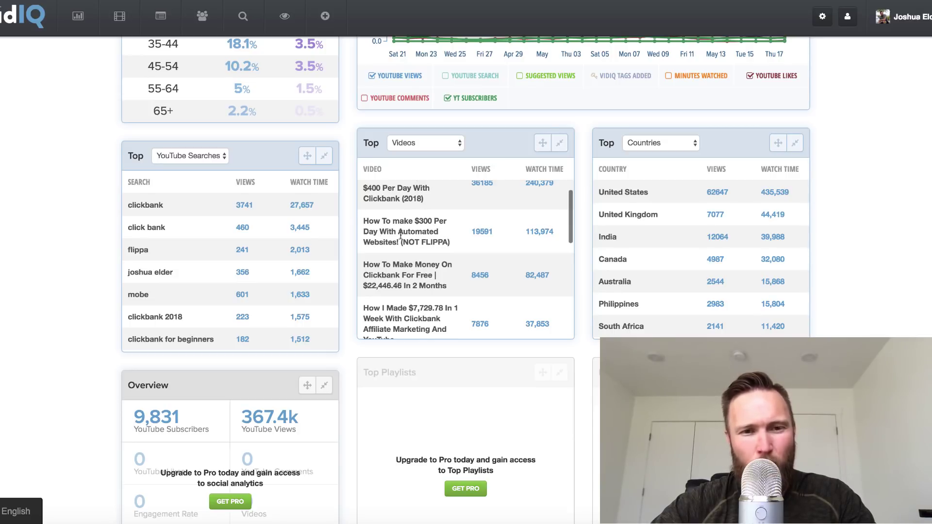
scroll(421, 260, down, 1)
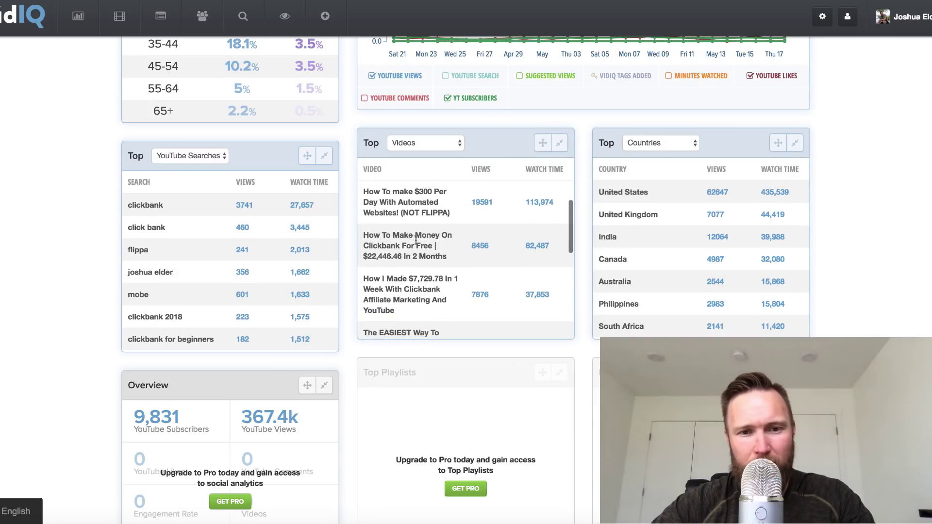
scroll(413, 264, down, 1)
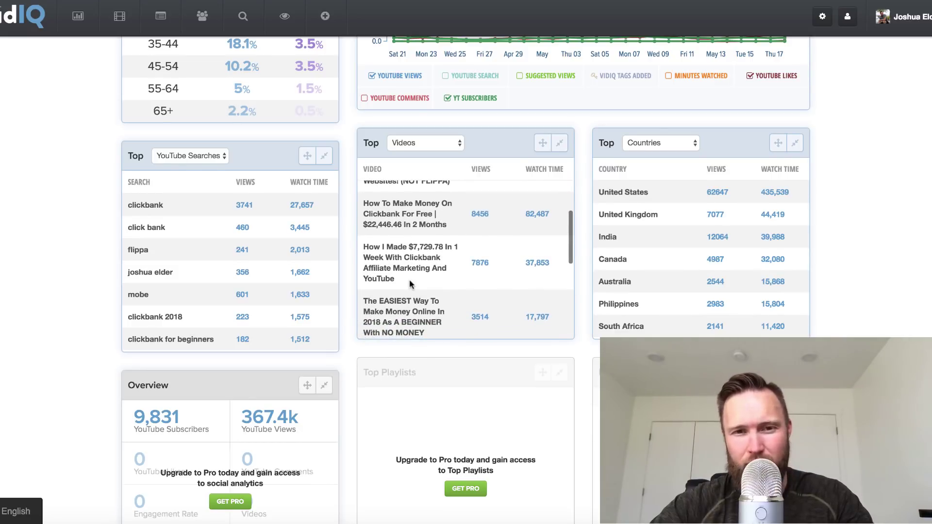
scroll(410, 284, up, 3)
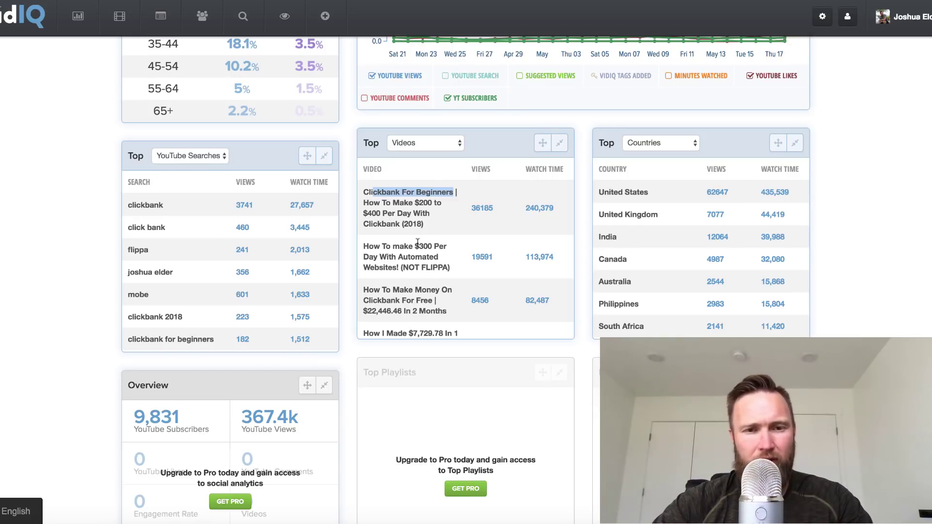
click(421, 235)
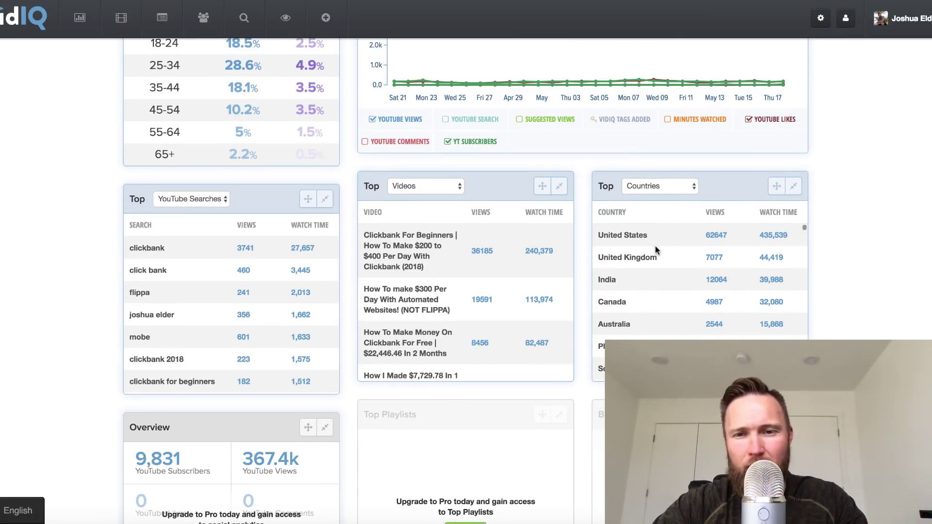
scroll(664, 254, down, 1)
scroll(664, 252, up, 1)
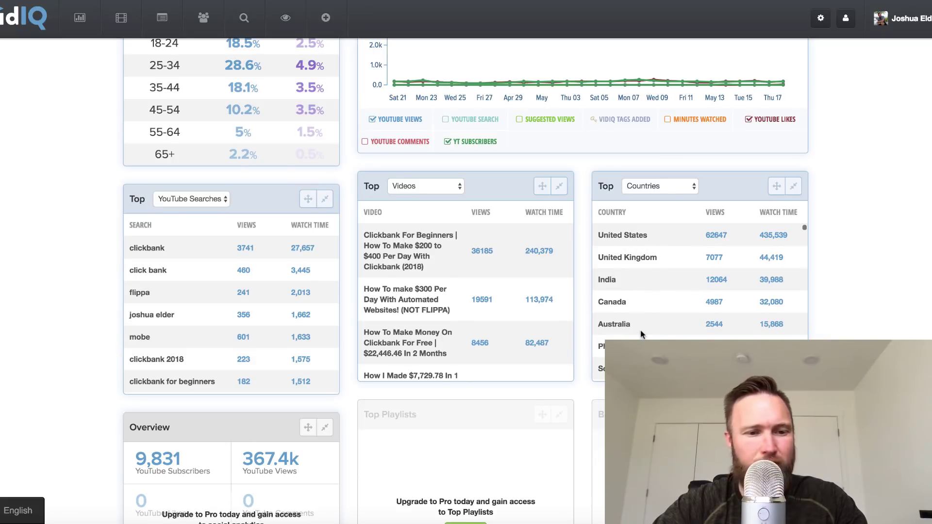
scroll(828, 287, up, 3)
scroll(828, 287, down, 5)
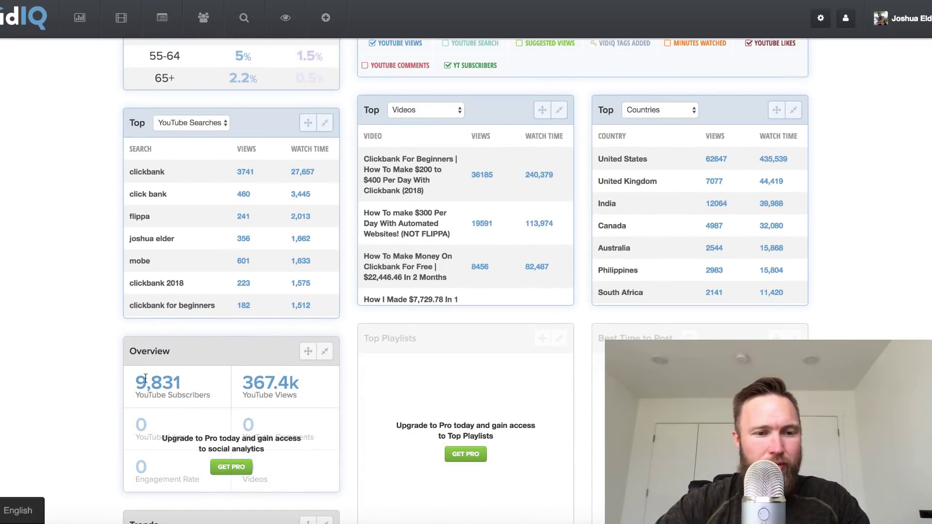
scroll(563, 352, up, 1)
scroll(563, 352, up, 5)
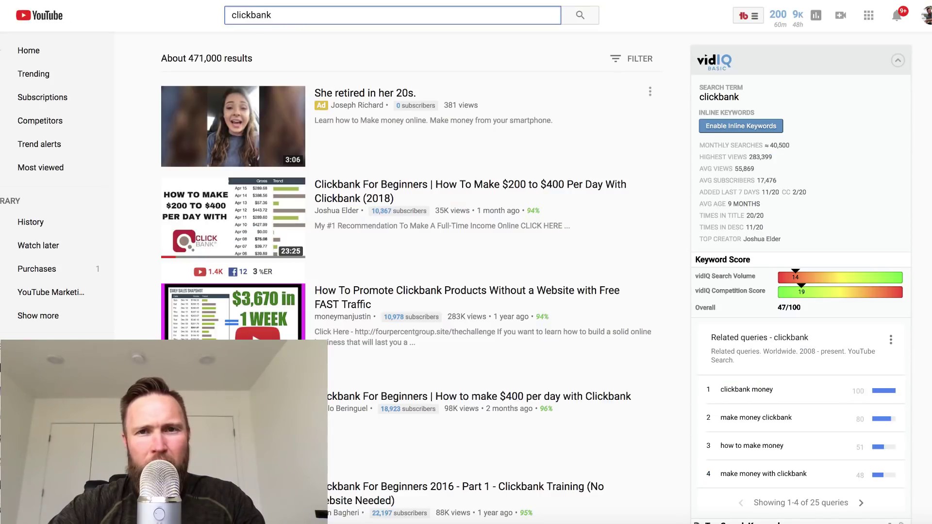
Step: Select the clickbank query, highlight the result count, then place the caret before clickbank
drag(328, 17, 218, 16)
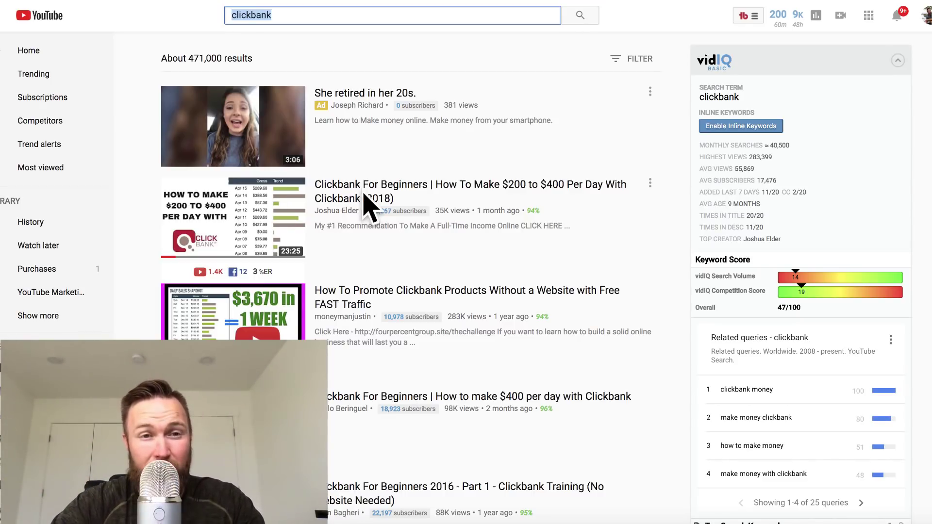
click(184, 59)
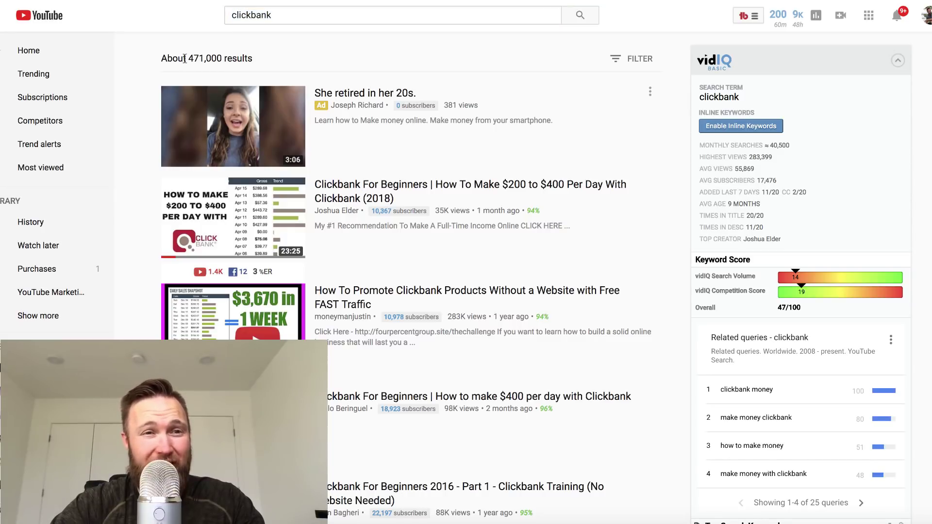
drag(190, 59, 211, 59)
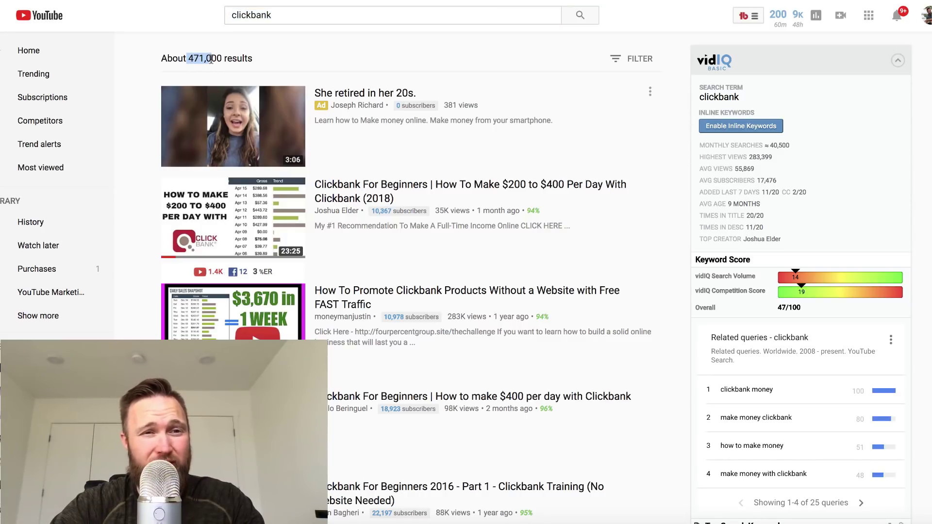
click(232, 15)
Step: Search YouTube for allintitle: "clickbank" with the keyword enclosed in quotes
text(allintitle)
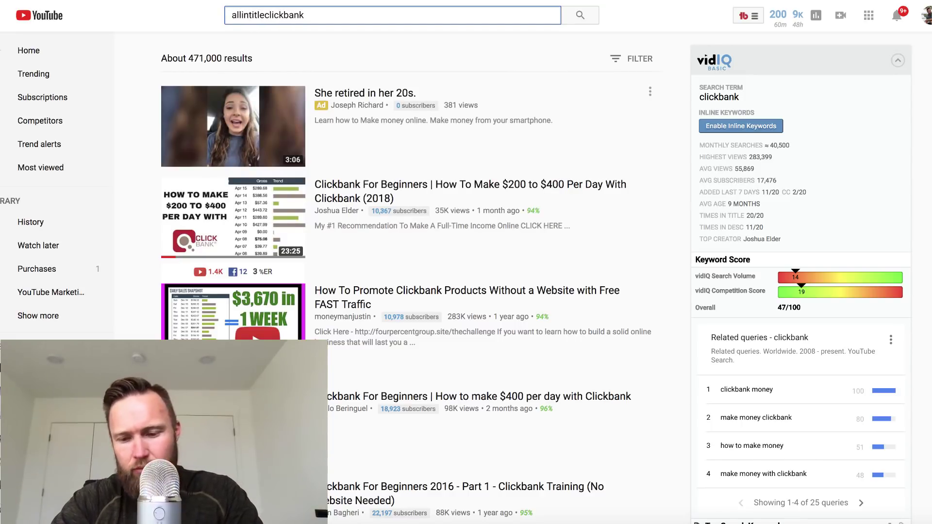
text(: ")
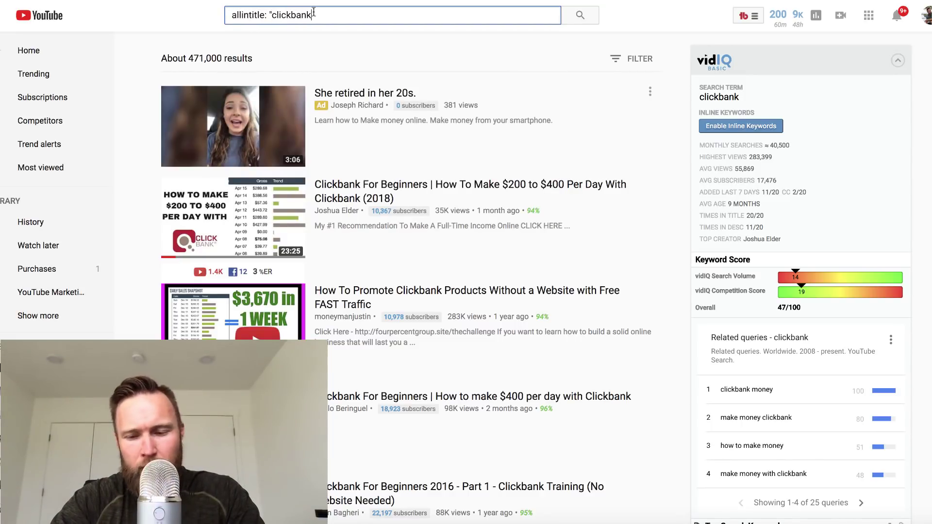
key(Return)
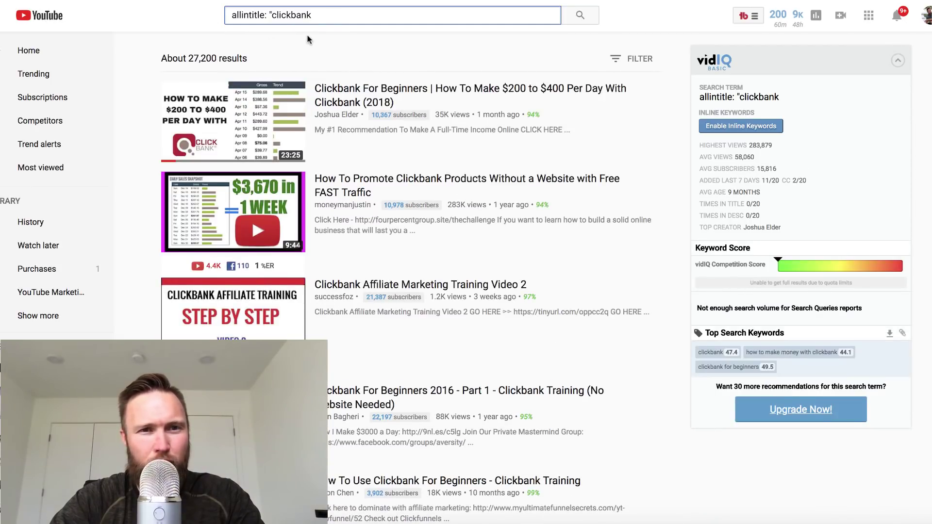
click(316, 16)
text(")
key(Return)
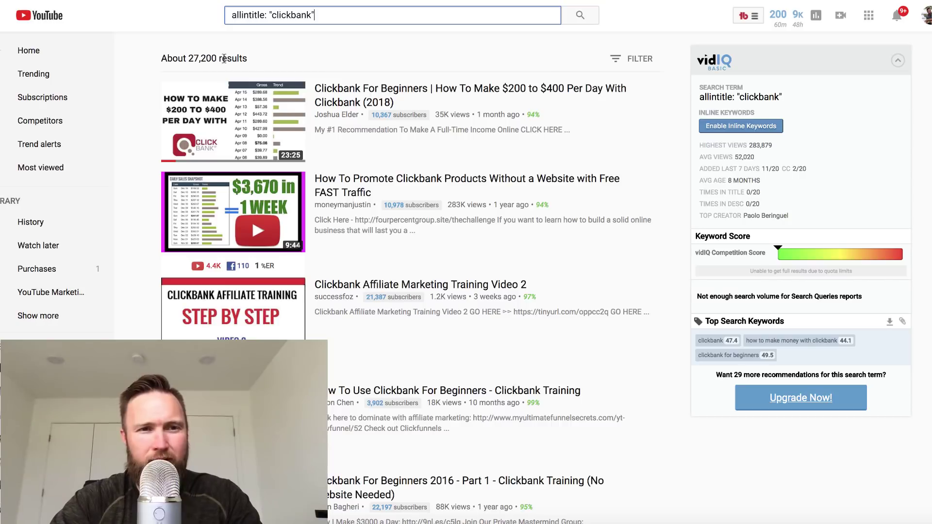
Step: Highlight the quoted keyword and its 27,200 result count
drag(312, 15, 277, 15)
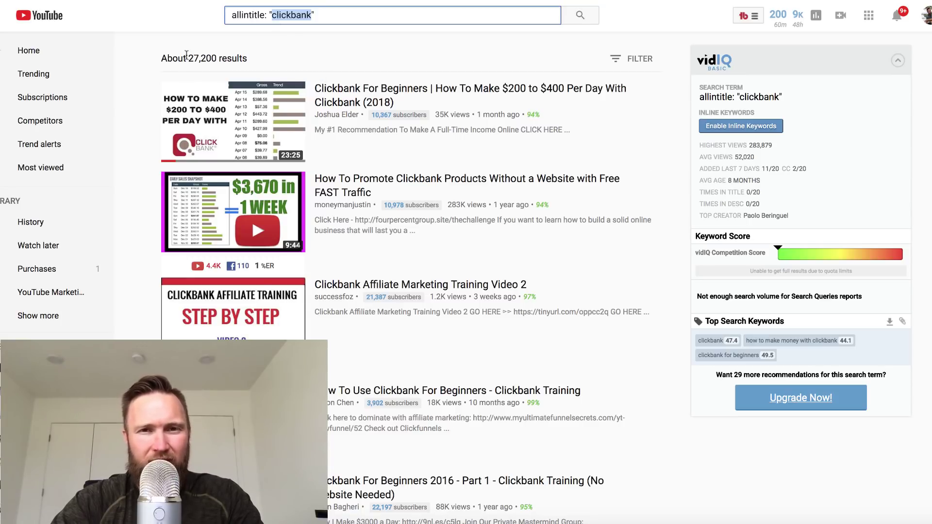
drag(172, 57, 220, 58)
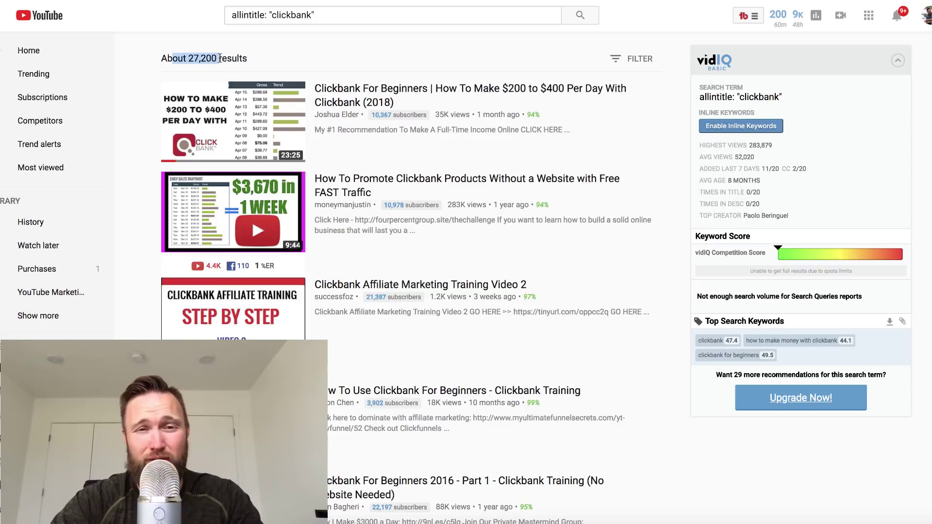
mouse_move(291, 115)
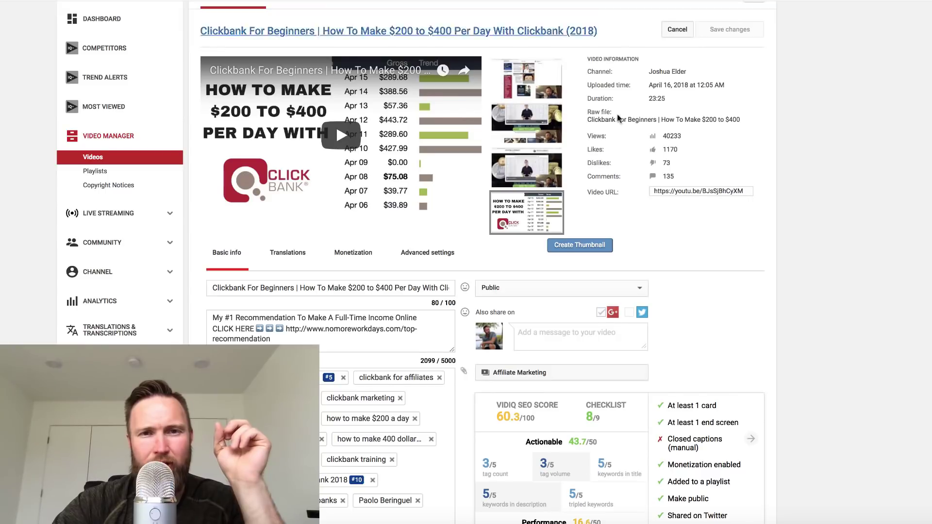
scroll(633, 143, up, 2)
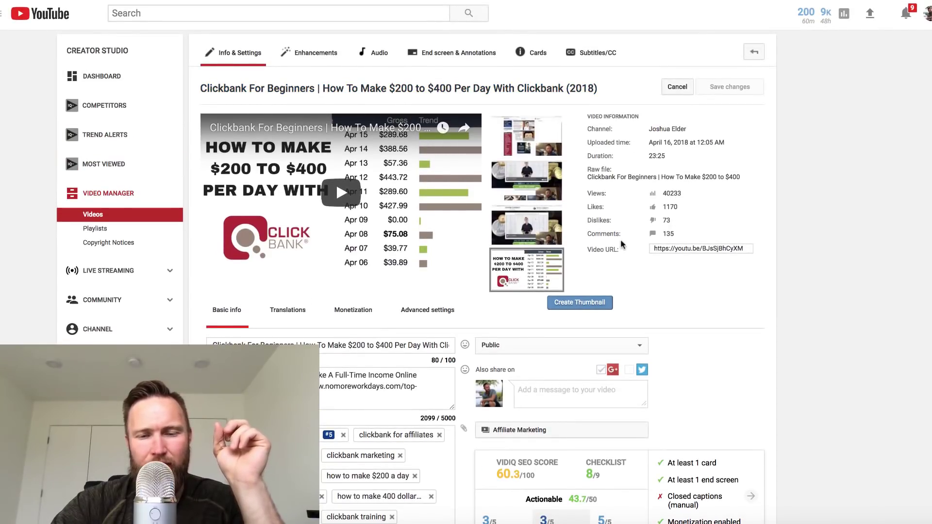
scroll(620, 240, down, 6)
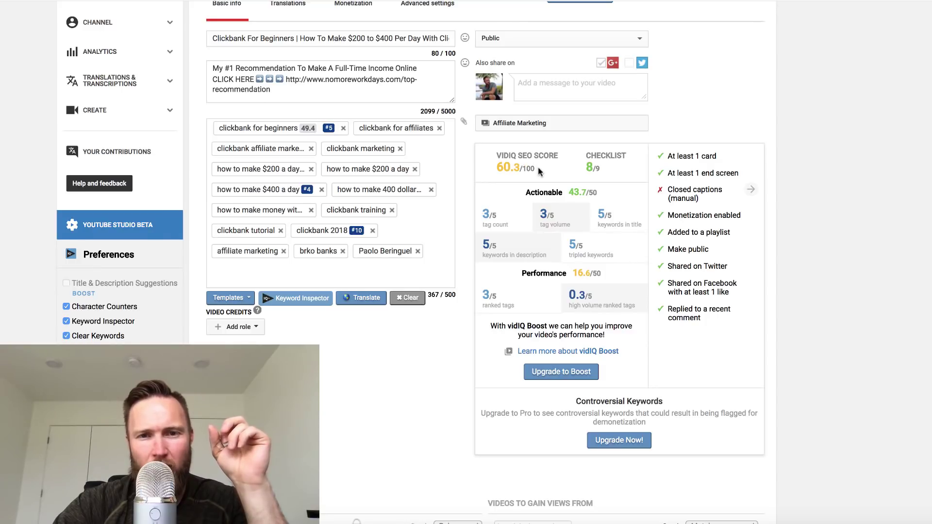
drag(538, 171, 501, 165)
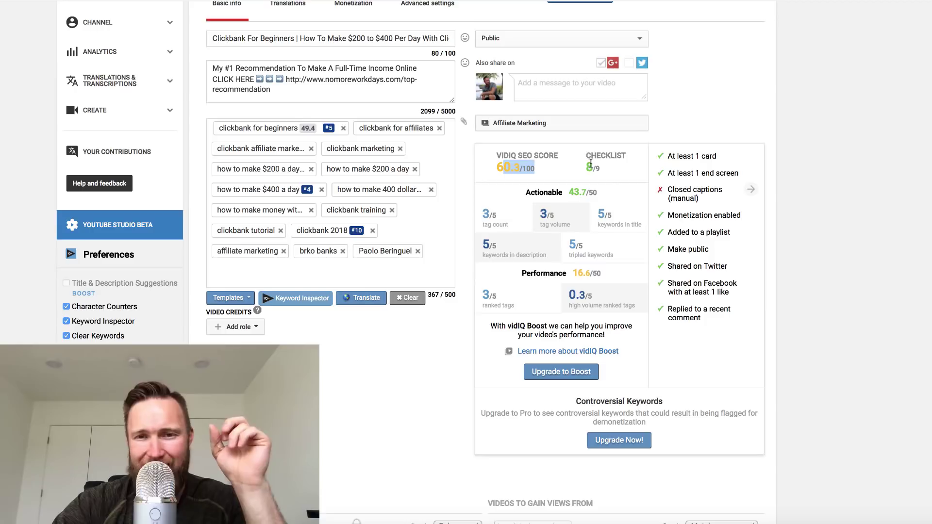
click(609, 199)
drag(608, 199, 562, 190)
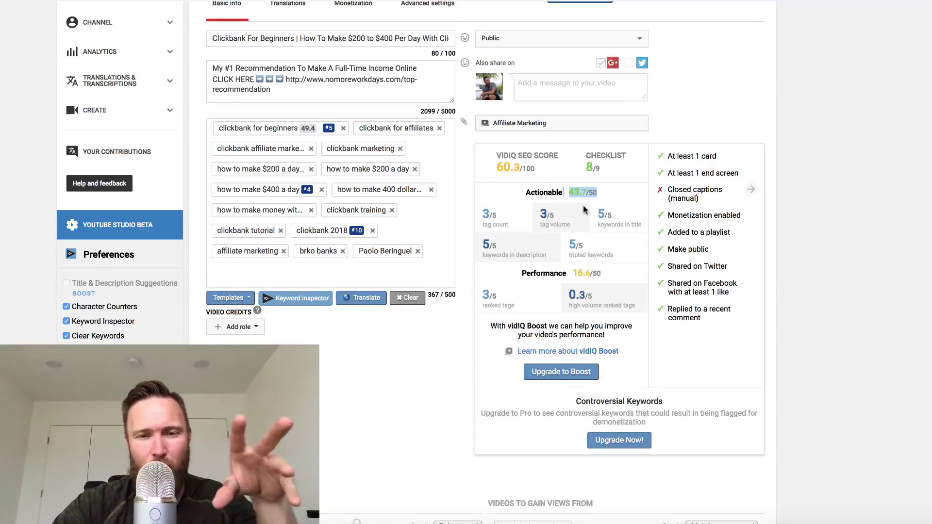
drag(566, 192, 586, 195)
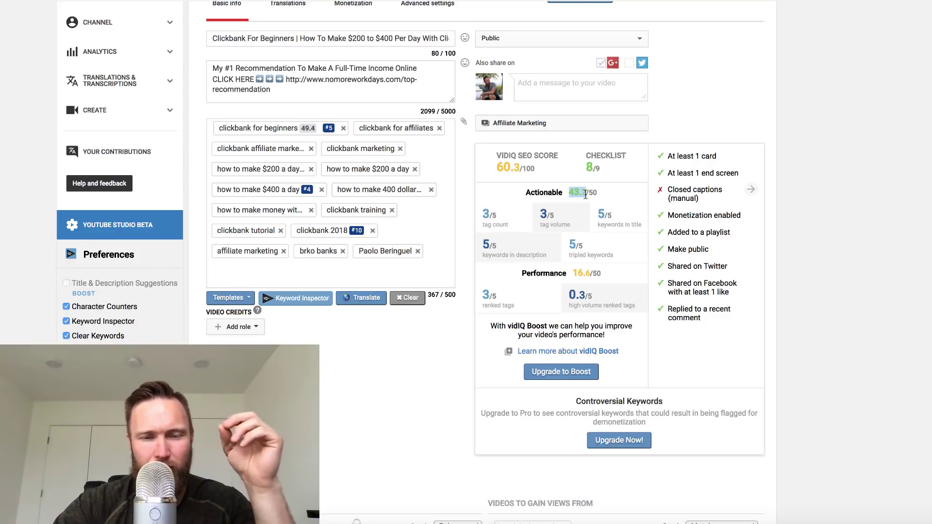
click(526, 228)
drag(516, 223, 478, 225)
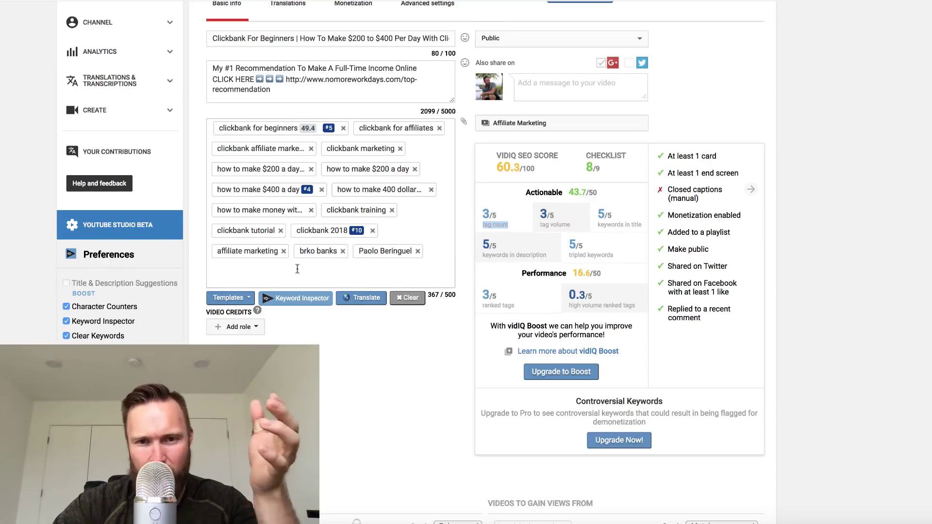
drag(573, 227, 536, 226)
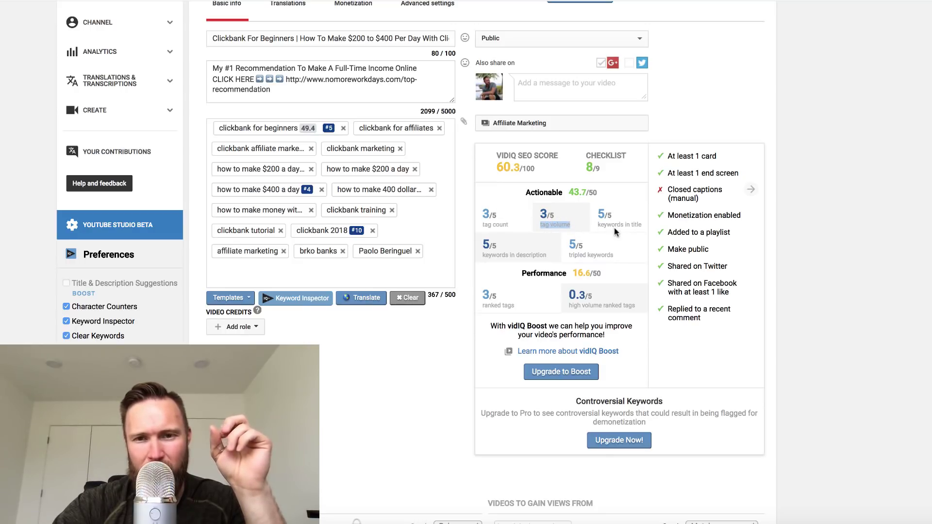
click(633, 212)
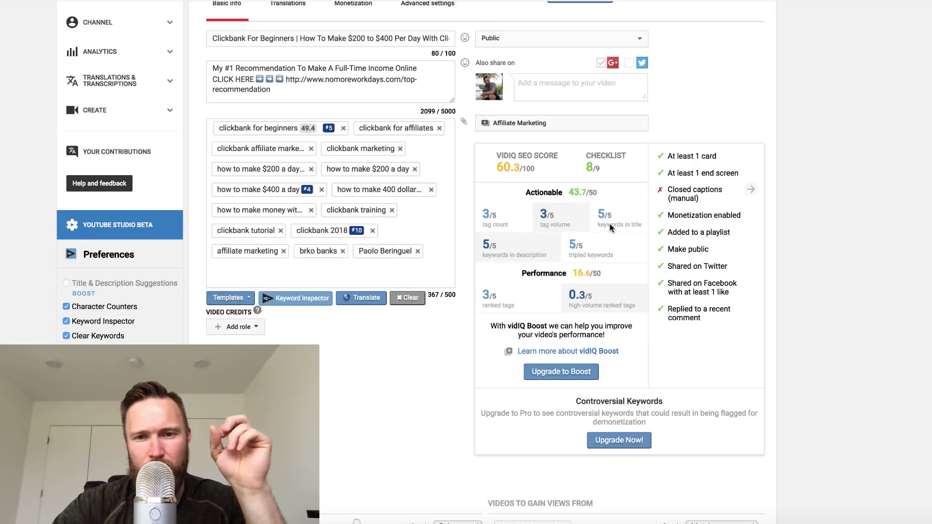
scroll(610, 224, up, 1)
scroll(610, 223, up, 1)
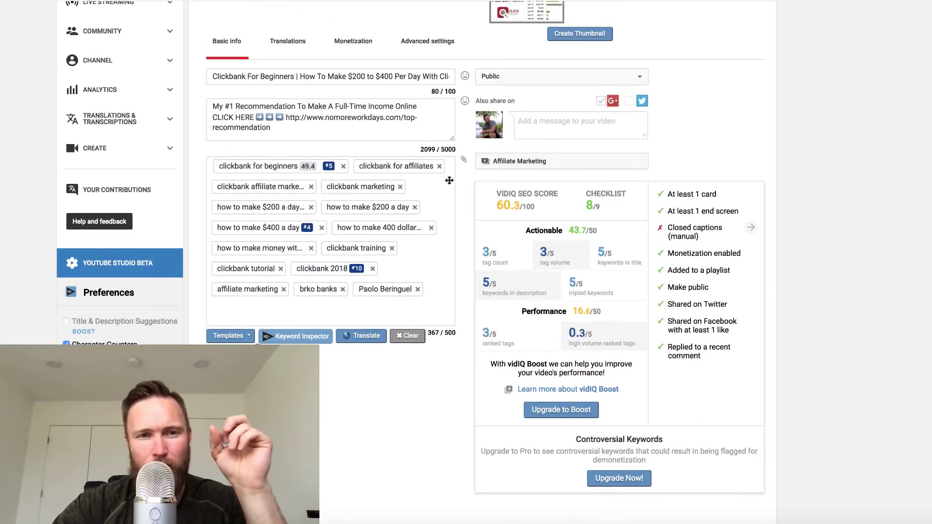
drag(294, 76, 211, 76)
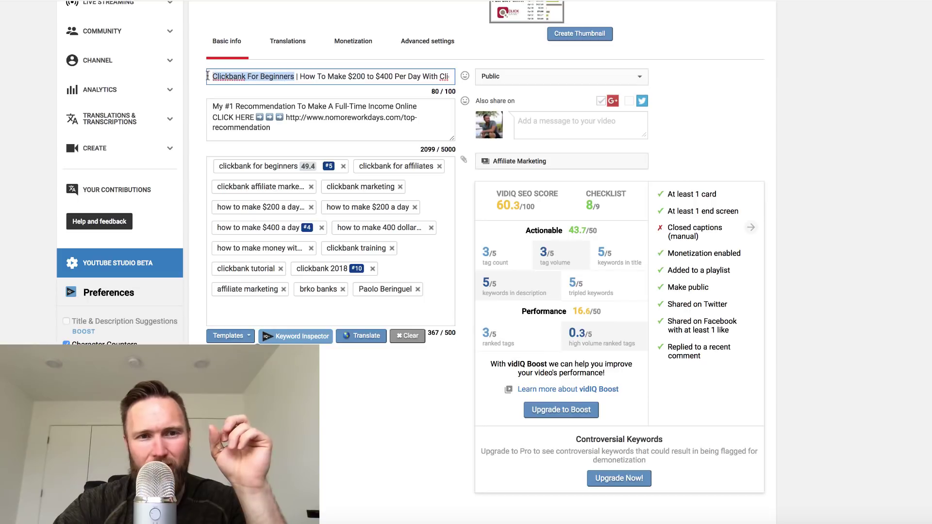
click(211, 77)
double_click(246, 78)
click(567, 288)
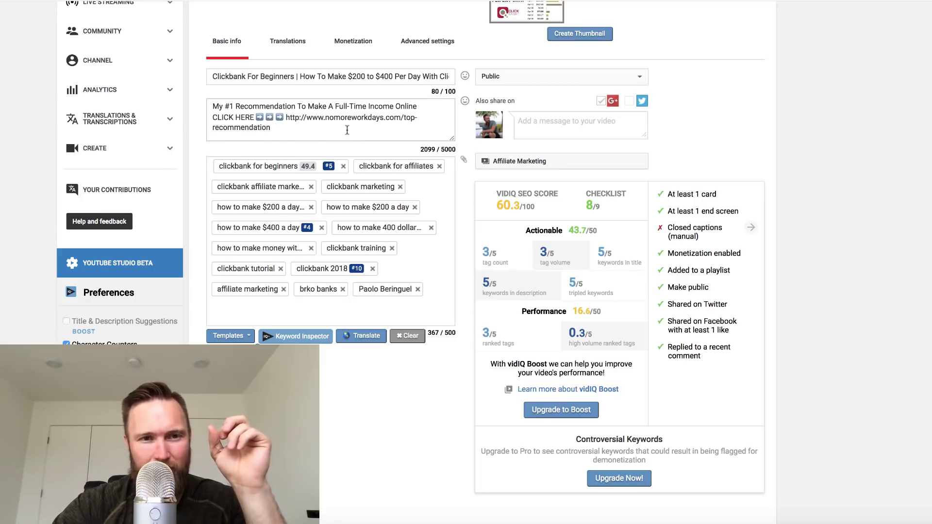
scroll(347, 130, down, 4)
scroll(347, 130, up, 6)
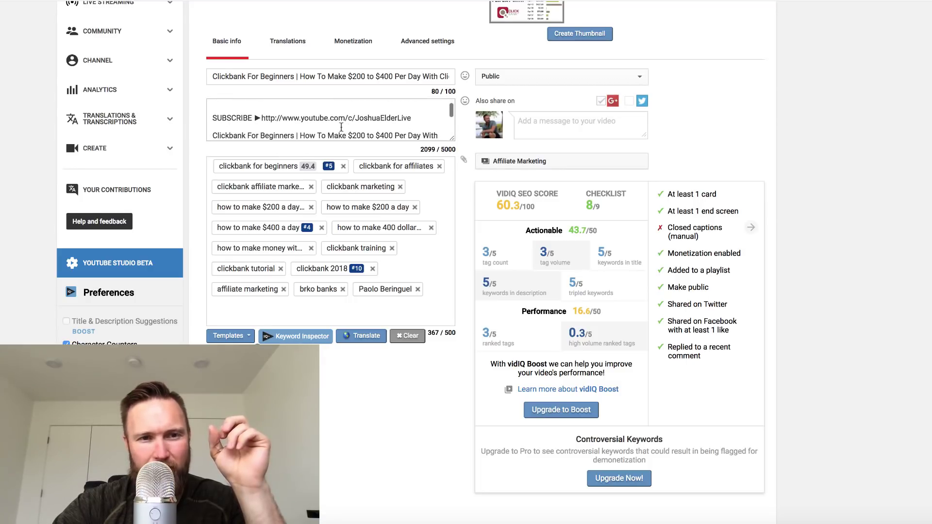
scroll(306, 117, down, 1)
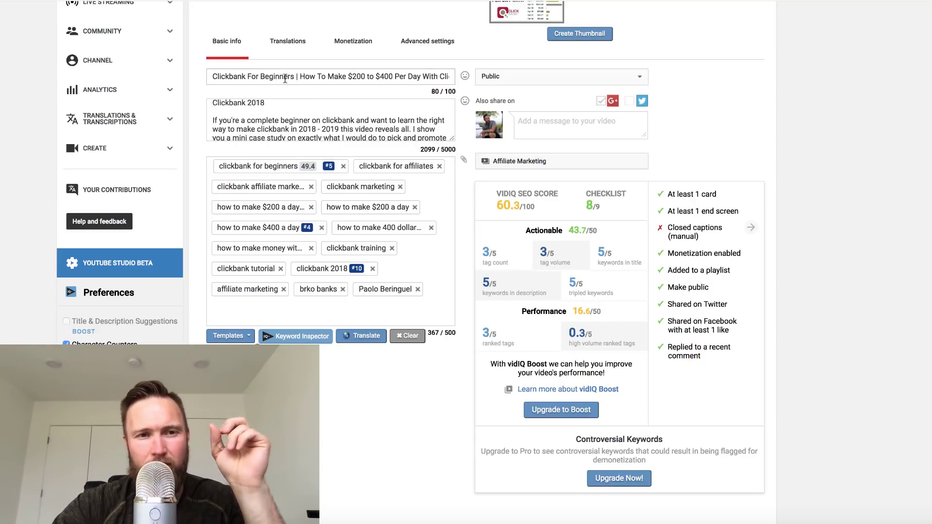
double_click(243, 76)
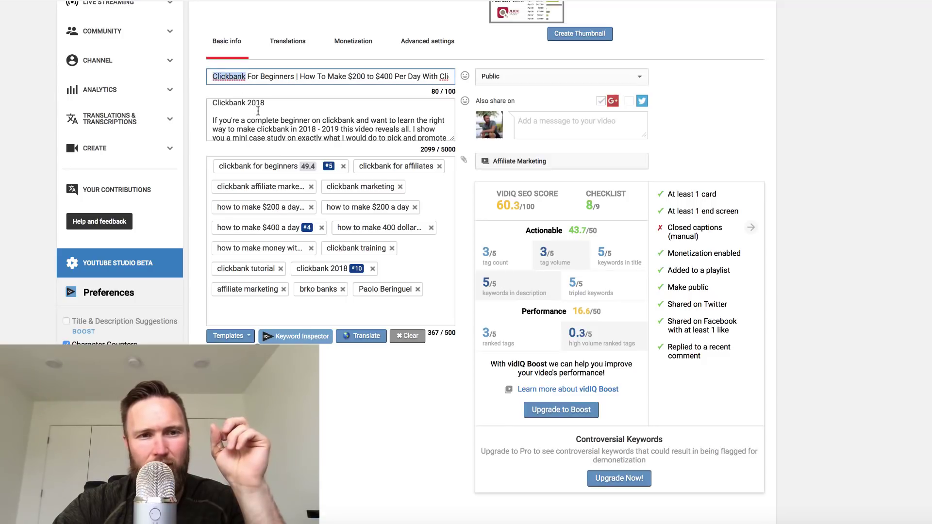
drag(256, 120, 227, 120)
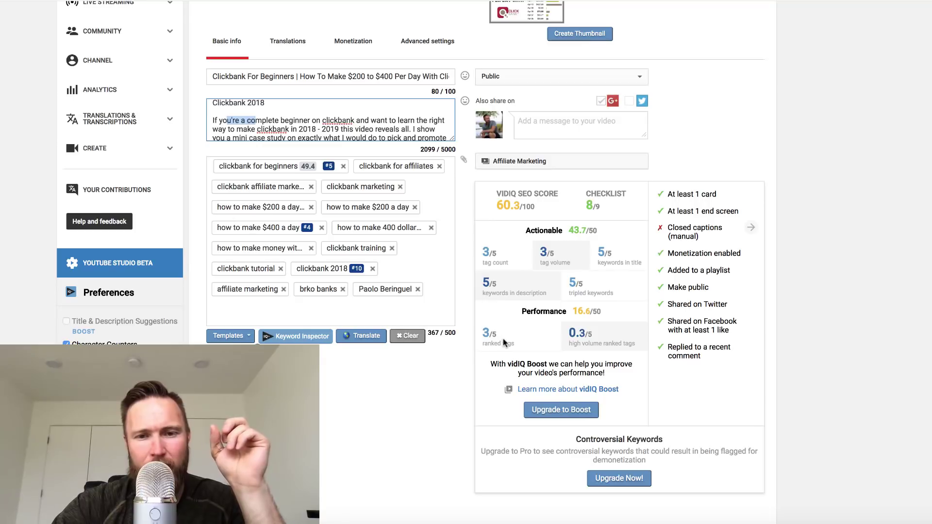
drag(505, 342, 482, 339)
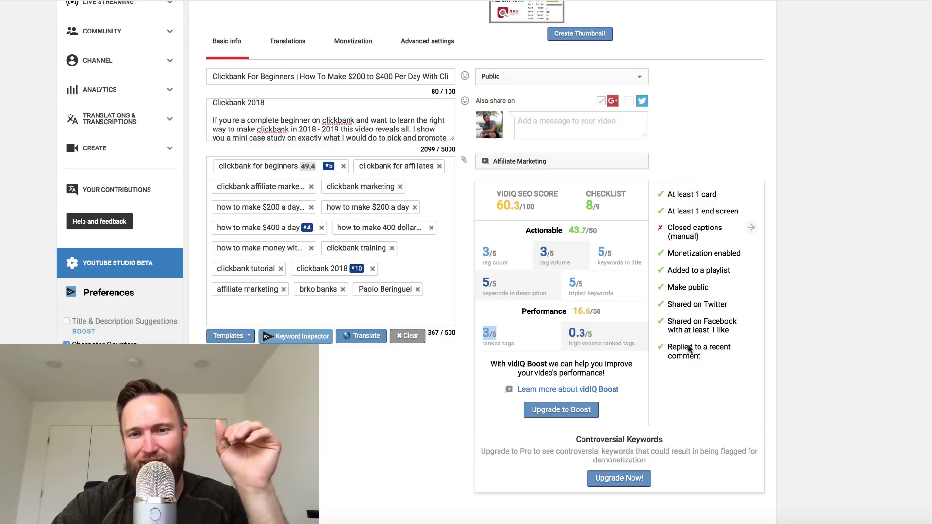
scroll(757, 393, up, 2)
scroll(757, 393, up, 2)
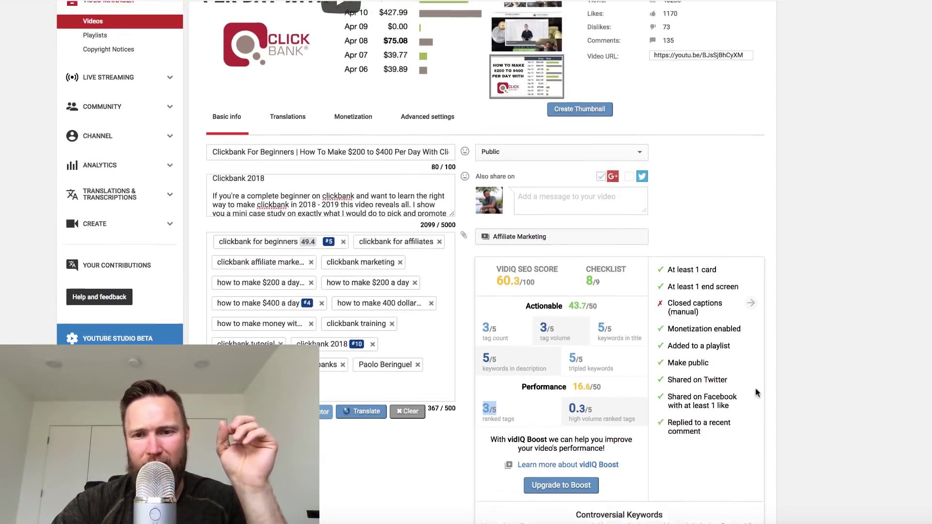
drag(717, 297, 678, 297)
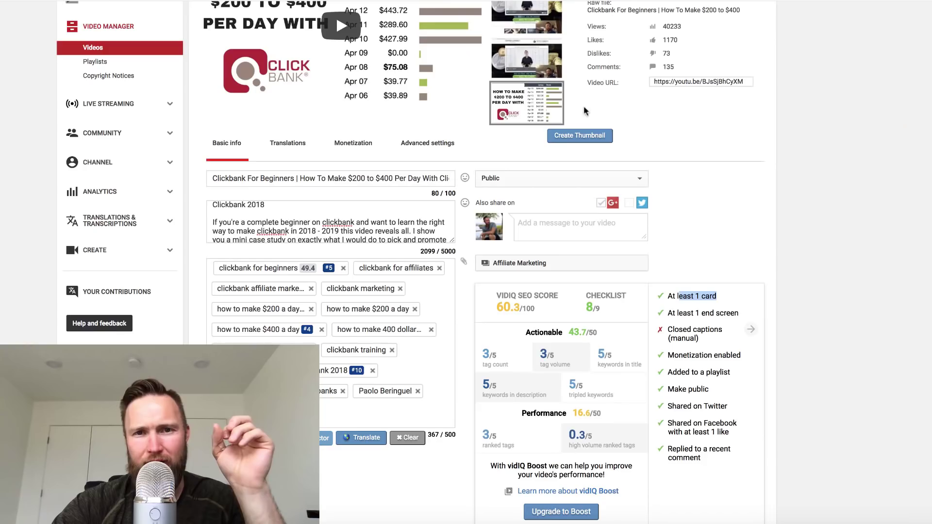
scroll(583, 121, up, 3)
scroll(583, 121, up, 1)
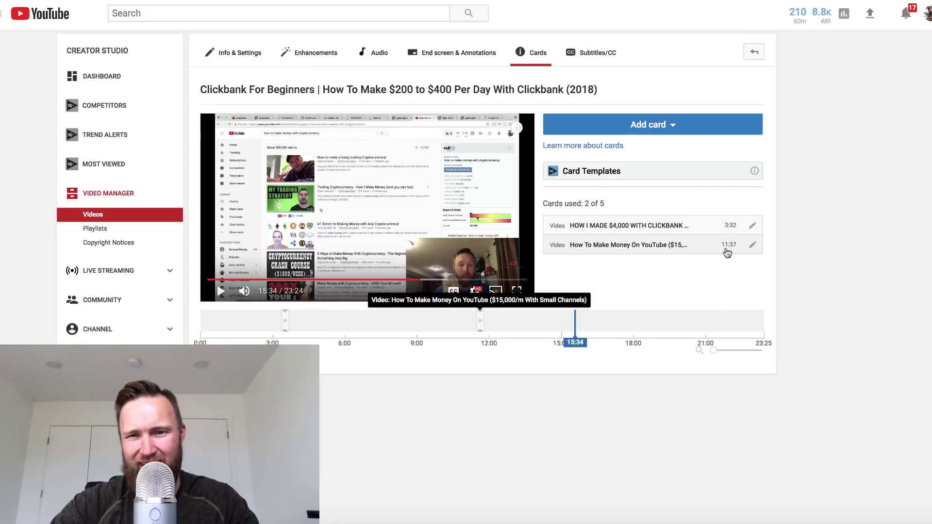
click(672, 128)
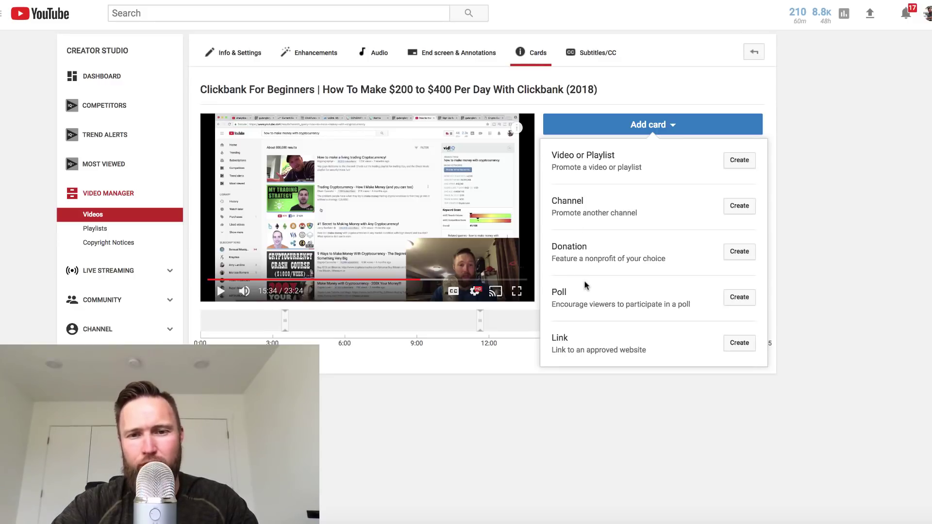
click(853, 271)
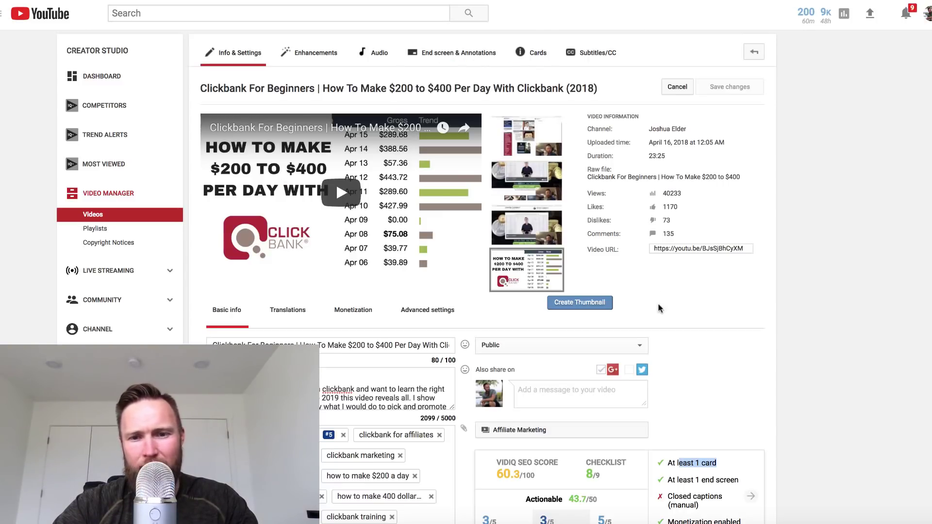
scroll(658, 302, down, 2)
drag(739, 415, 673, 415)
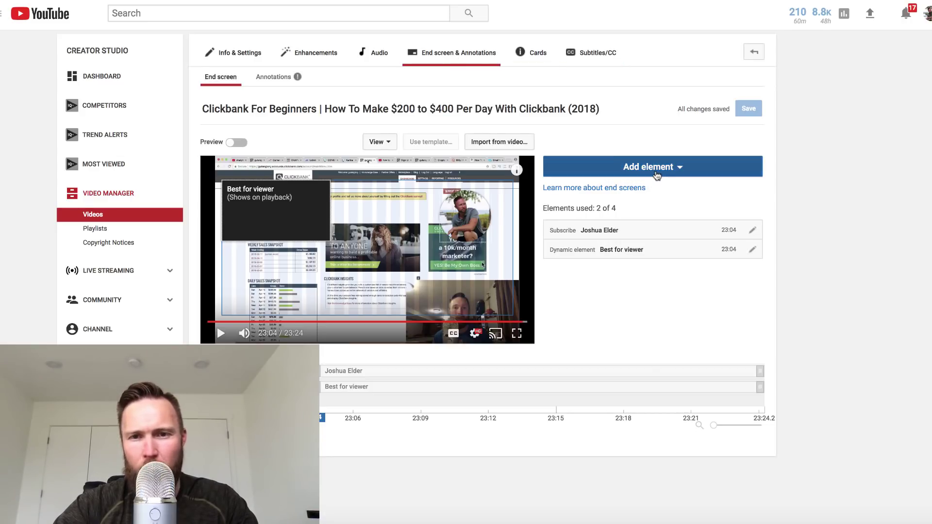
click(655, 175)
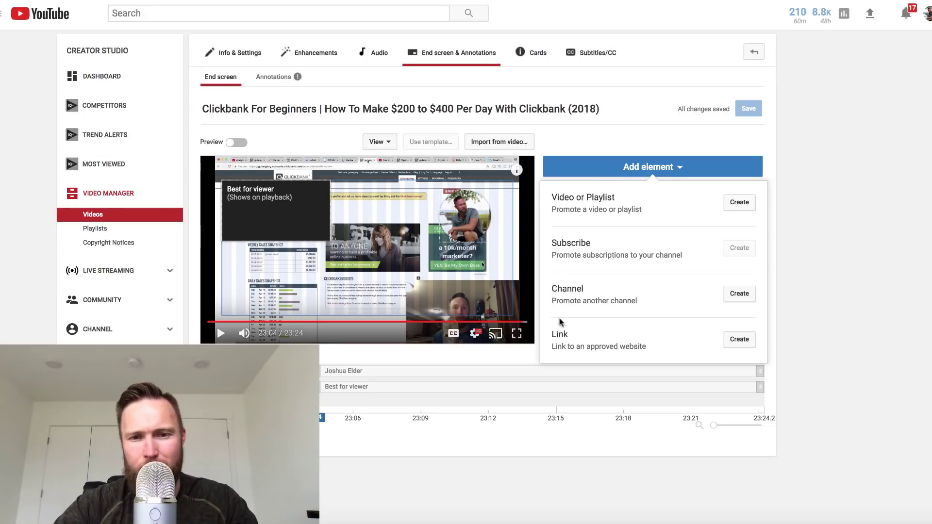
click(856, 274)
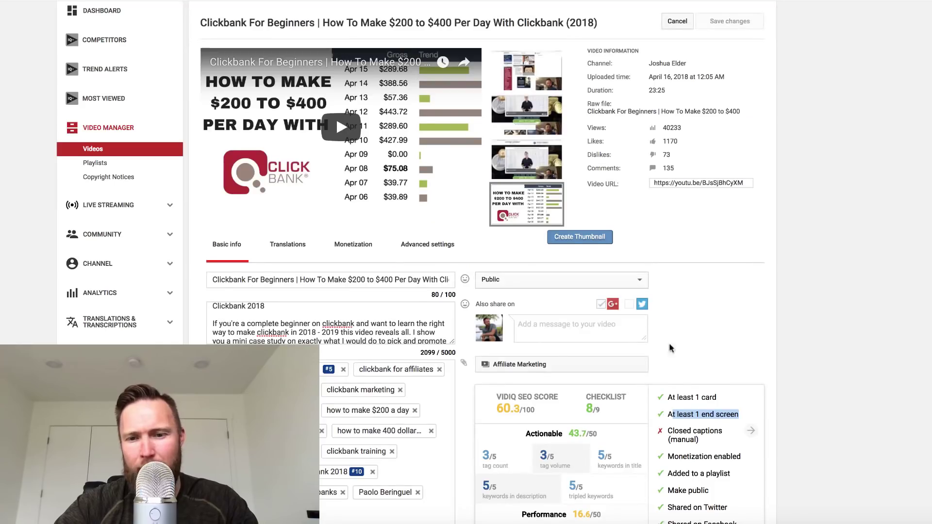
Step: Highlight the Monetization enabled and Added to a playlist items in the vidIQ checklist
scroll(680, 367, down, 2)
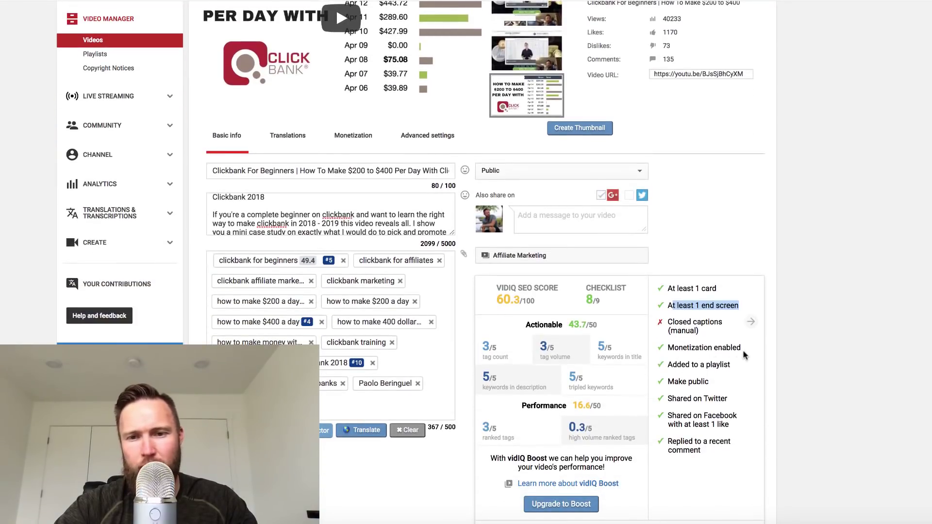
drag(743, 347, 660, 350)
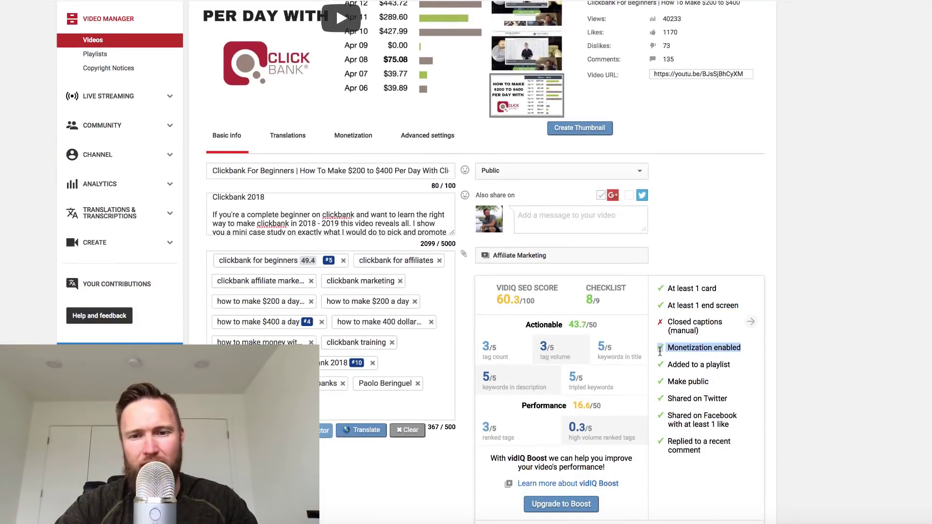
click(733, 365)
mouse_move(736, 369)
mouse_down()
mouse_move(671, 367)
mouse_move(729, 368)
mouse_up()
click(673, 367)
click(728, 367)
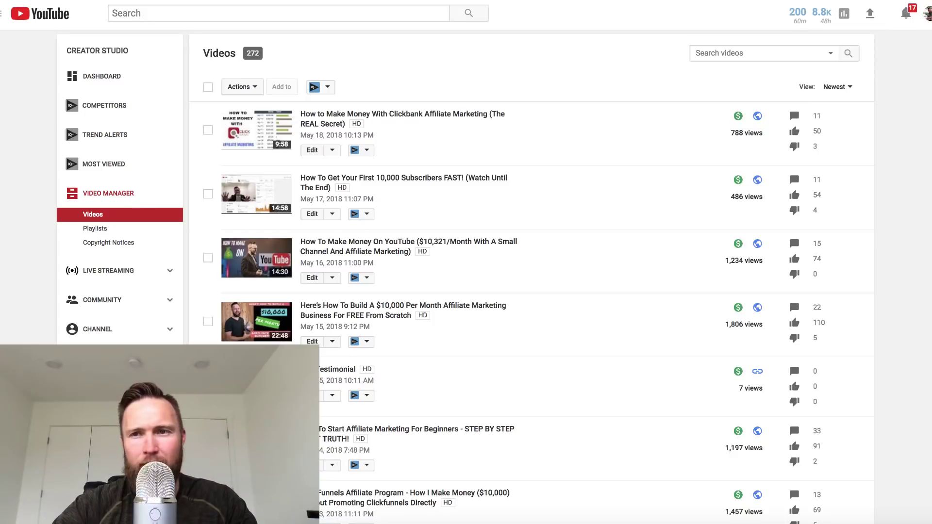
Step: Select the two newest videos and open the Add to playlist list, closing it without adding
click(927, 13)
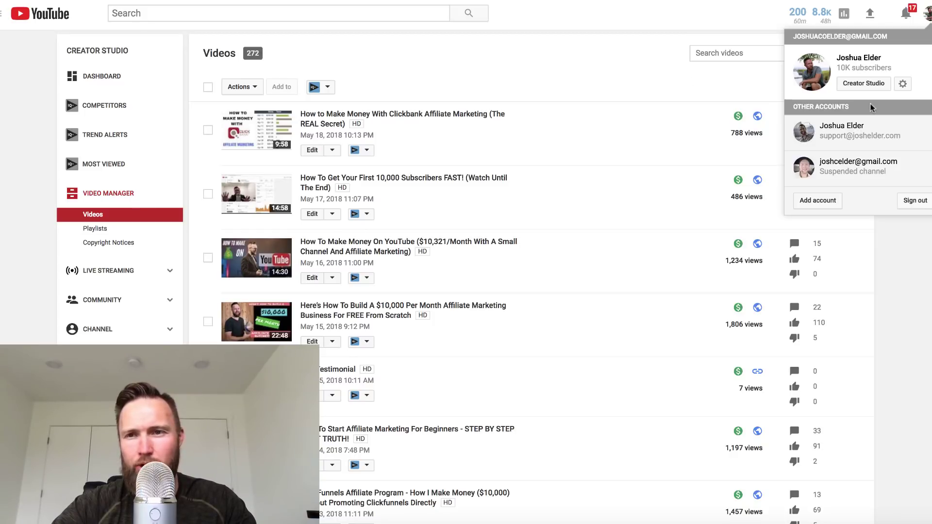
click(558, 41)
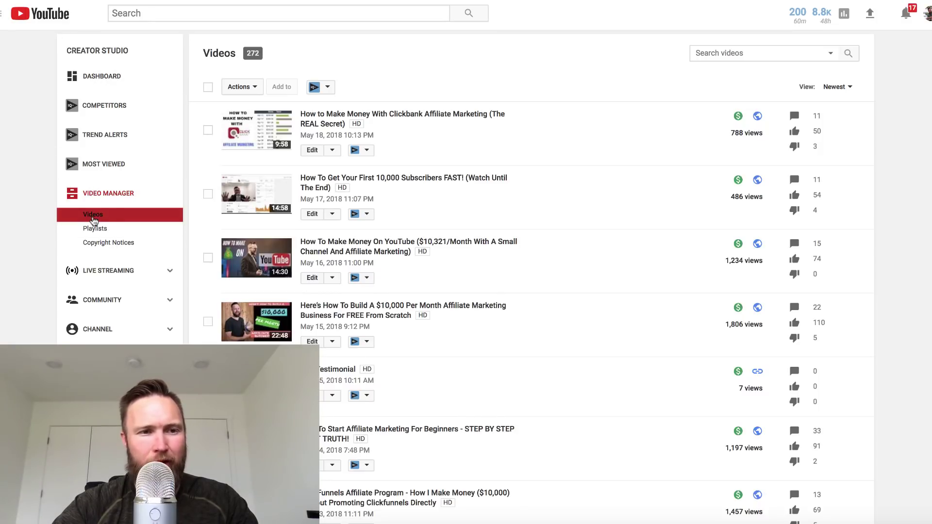
click(209, 132)
click(208, 195)
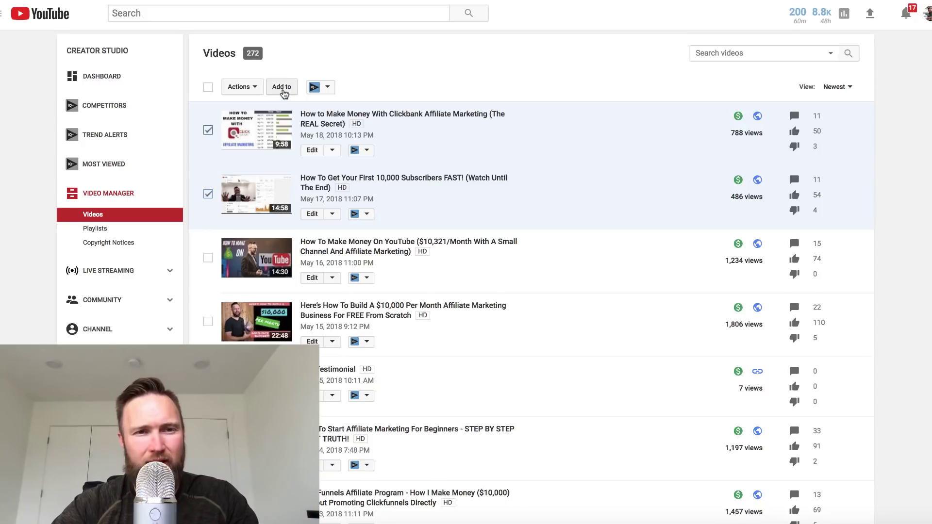
click(283, 89)
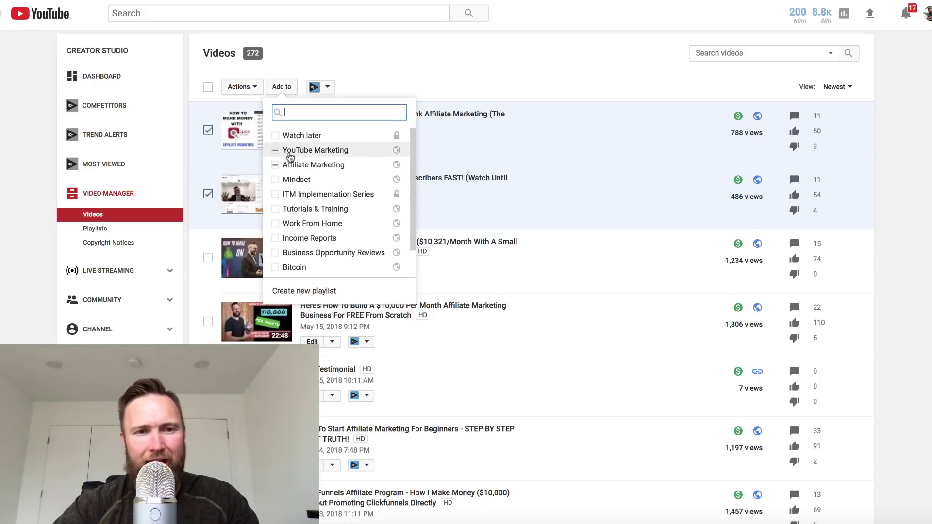
click(425, 50)
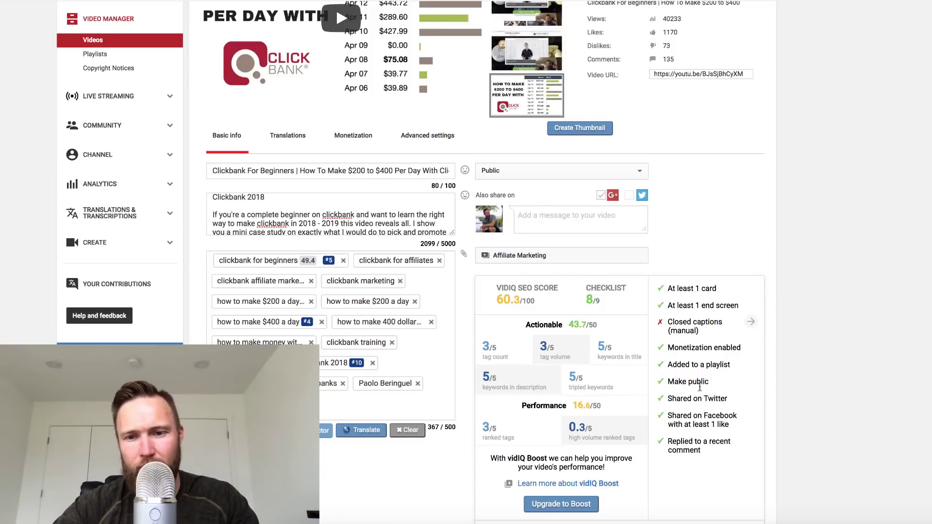
drag(710, 382, 671, 382)
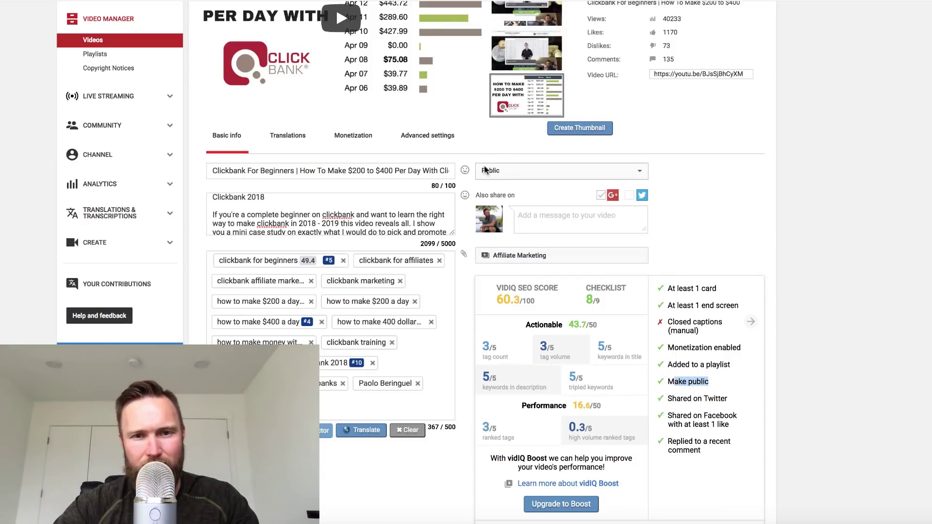
click(734, 397)
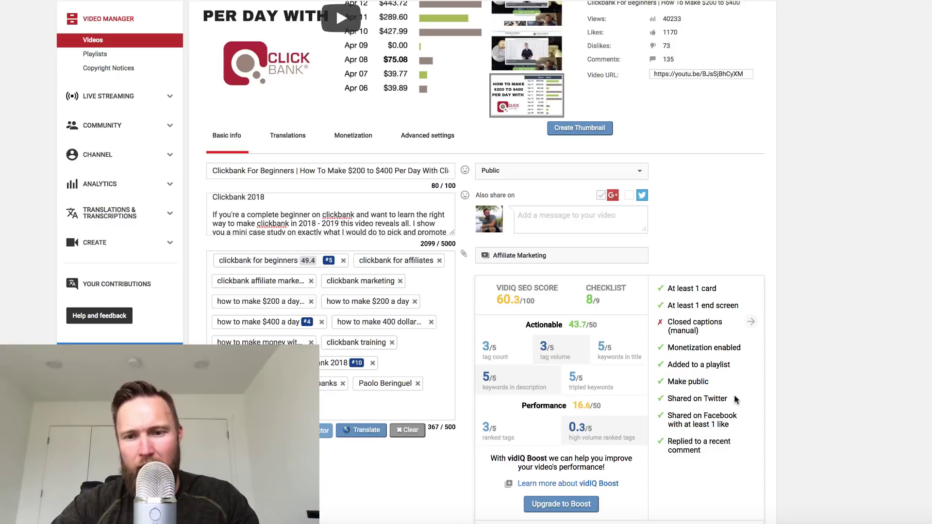
drag(733, 398, 666, 398)
drag(738, 430, 667, 414)
drag(715, 456, 661, 438)
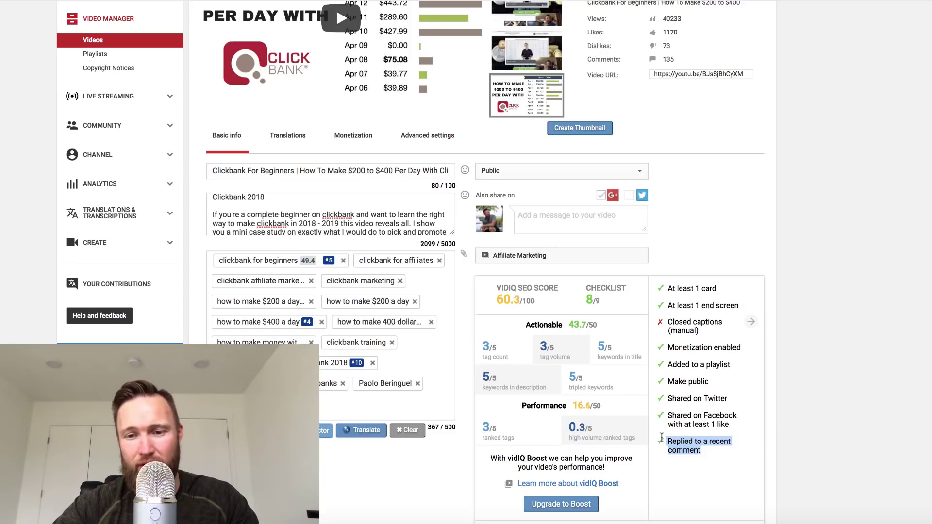
drag(739, 430, 727, 399)
click(665, 400)
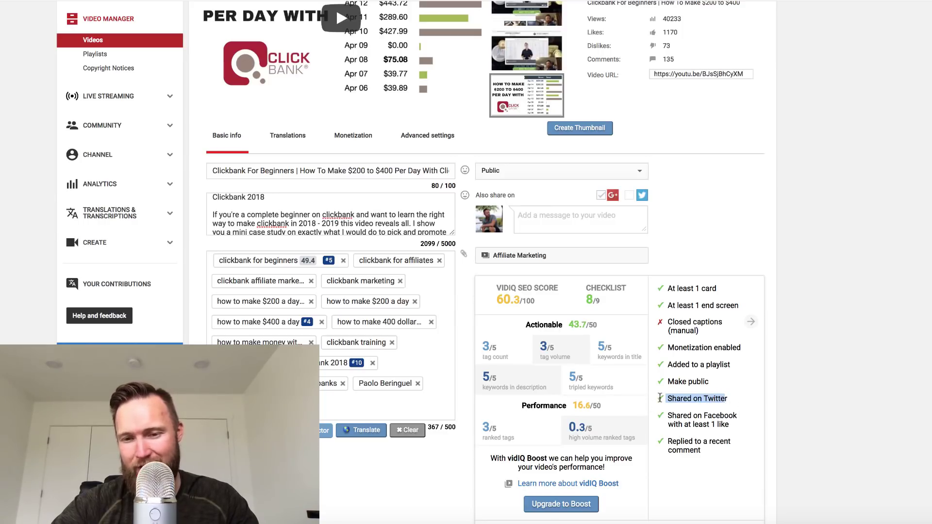
click(735, 429)
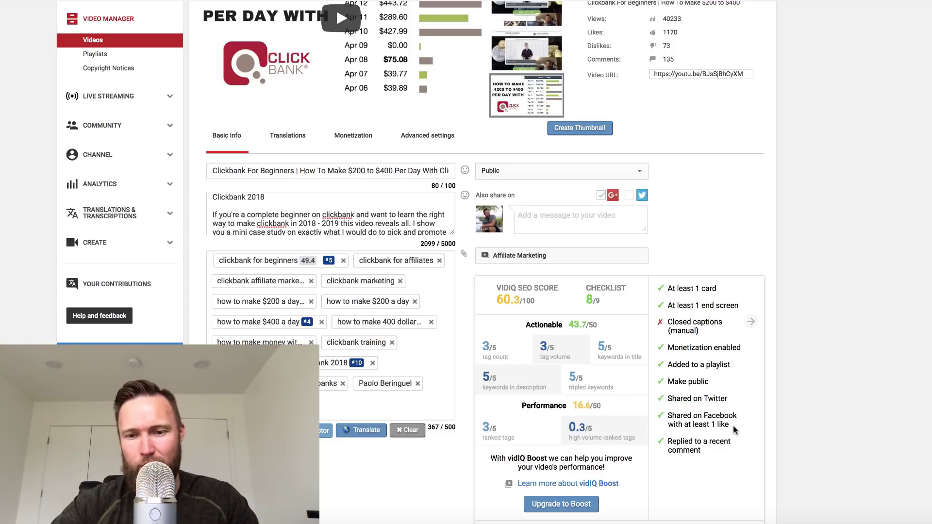
drag(735, 430, 669, 412)
click(670, 412)
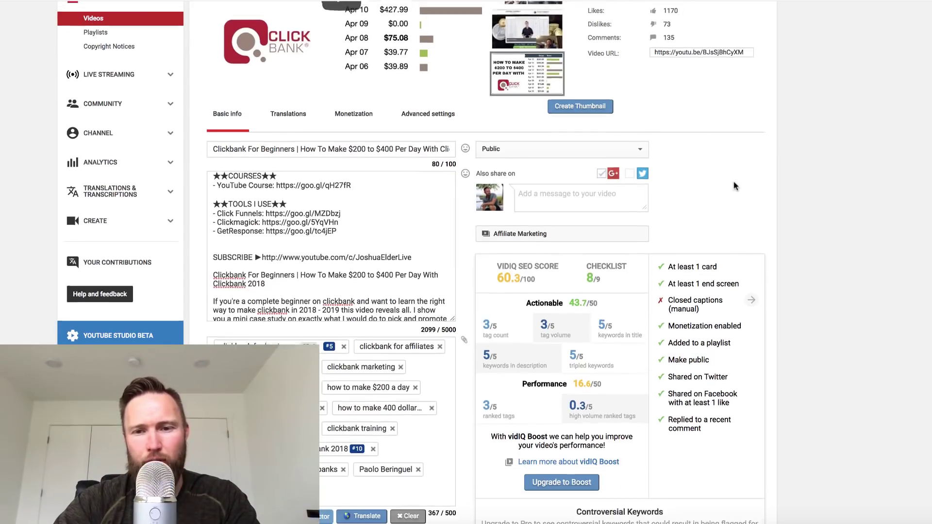
drag(718, 339, 660, 321)
Step: Open the Subtitles/CC page and look through the Add new subtitles language list
scroll(741, 193, up, 5)
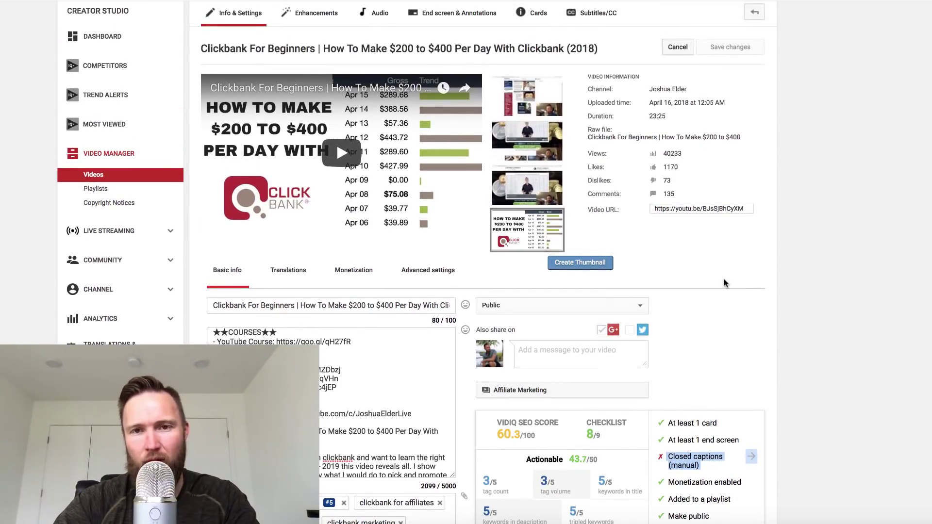
scroll(723, 280, up, 2)
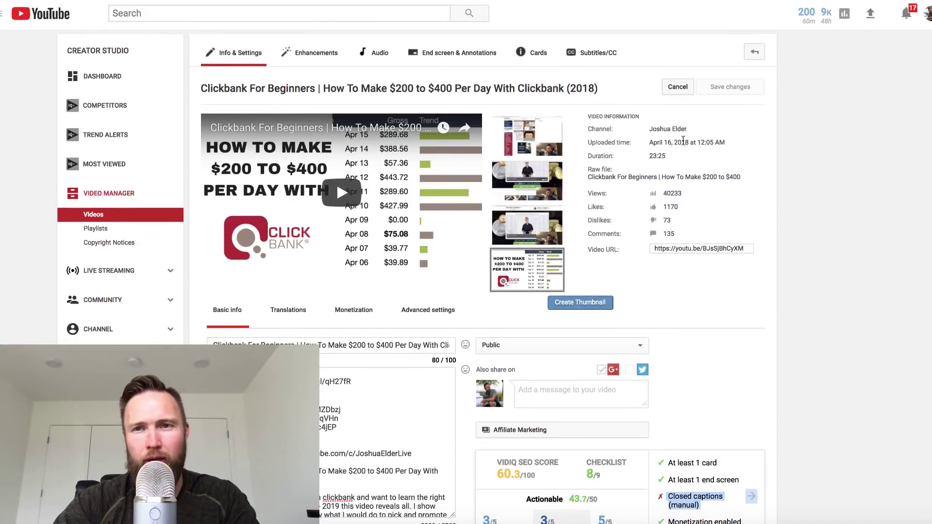
click(596, 58)
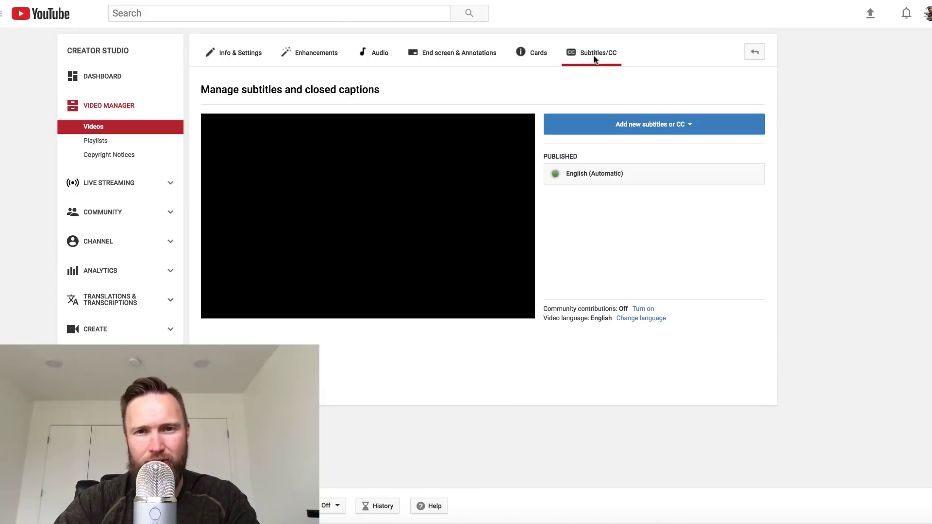
click(620, 125)
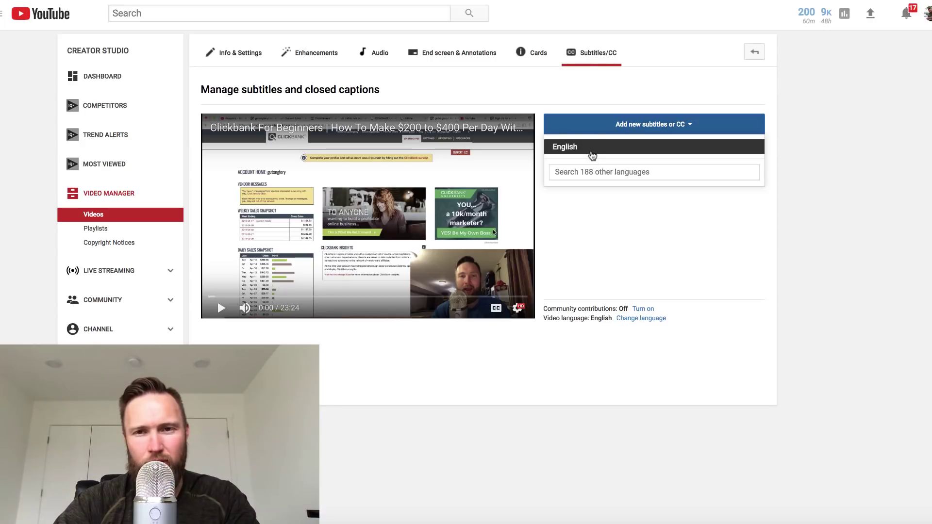
click(611, 95)
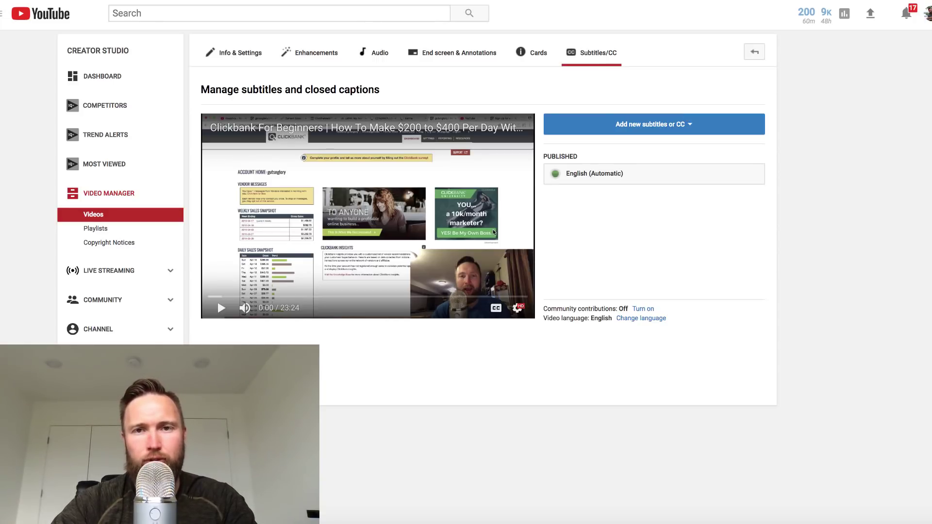
Step: Return to the allintitle: "clickbank" results tab and scroll through the results
key(ctrl+Tab)
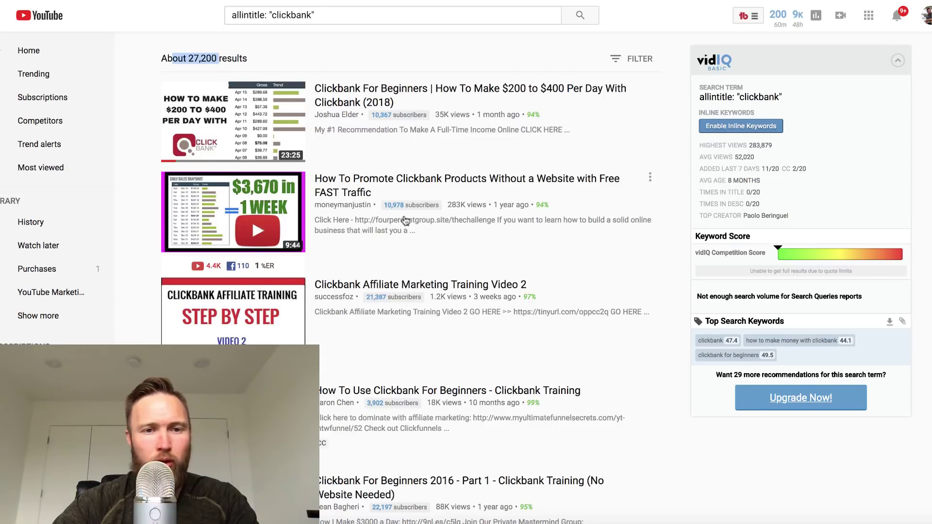
scroll(406, 221, down, 3)
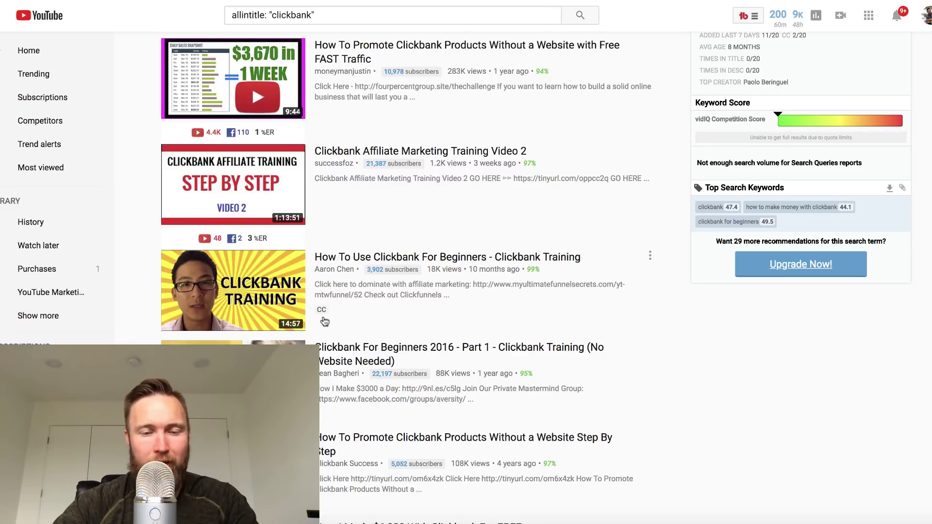
scroll(358, 289, up, 3)
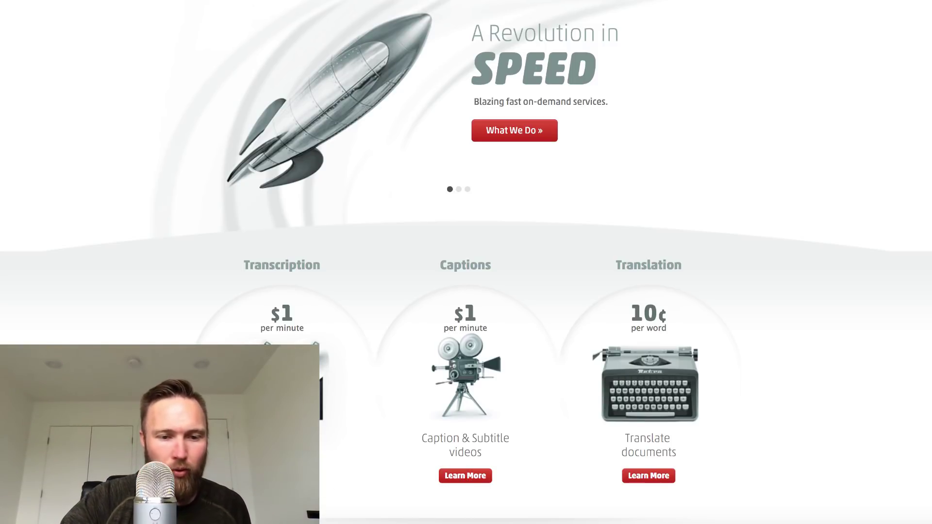
Step: Start a Rev transcription order and choose to submit the video by pasting a URL
click(282, 476)
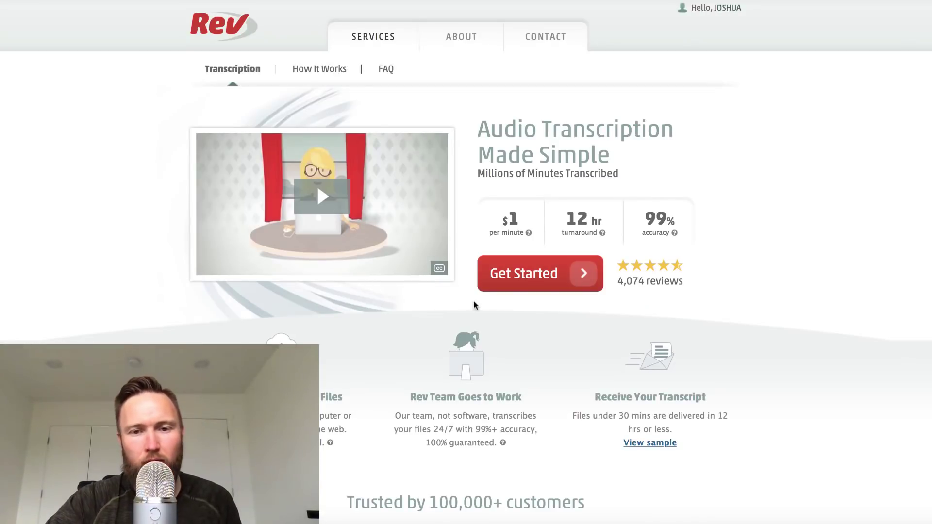
click(552, 285)
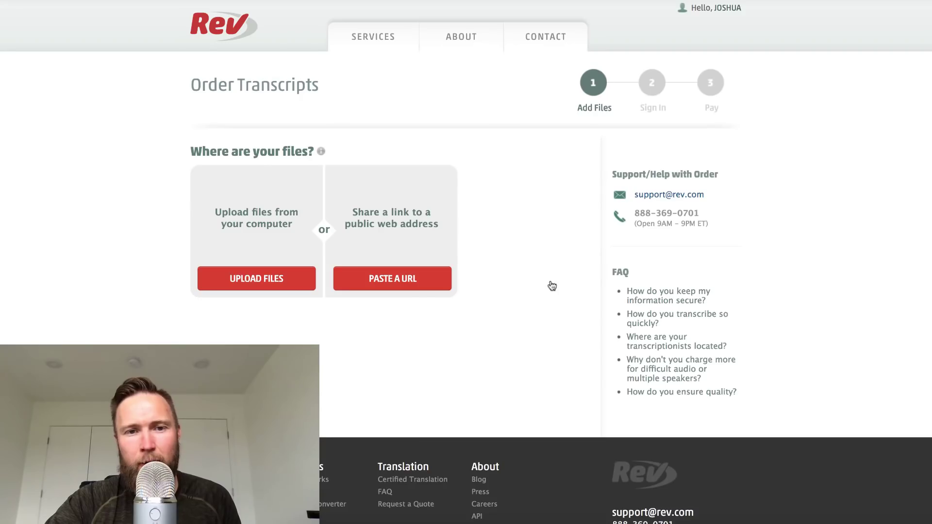
click(402, 284)
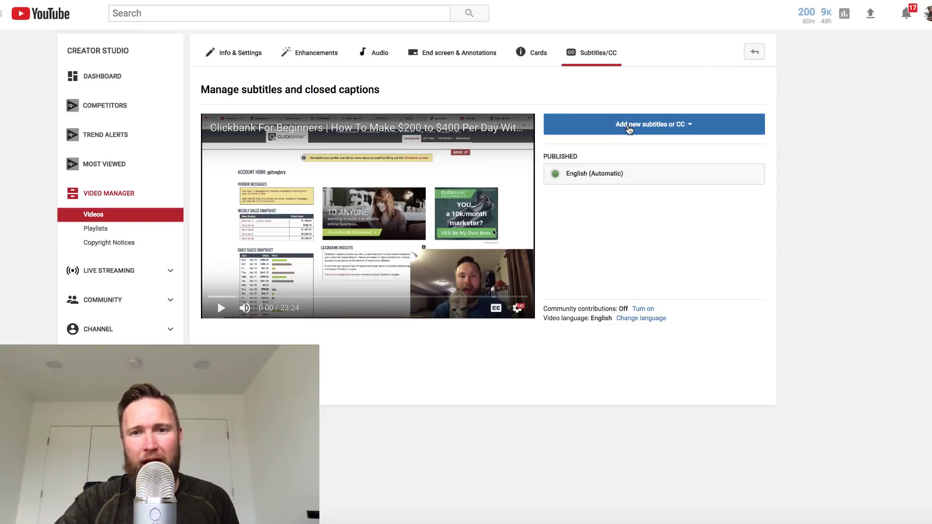
click(629, 127)
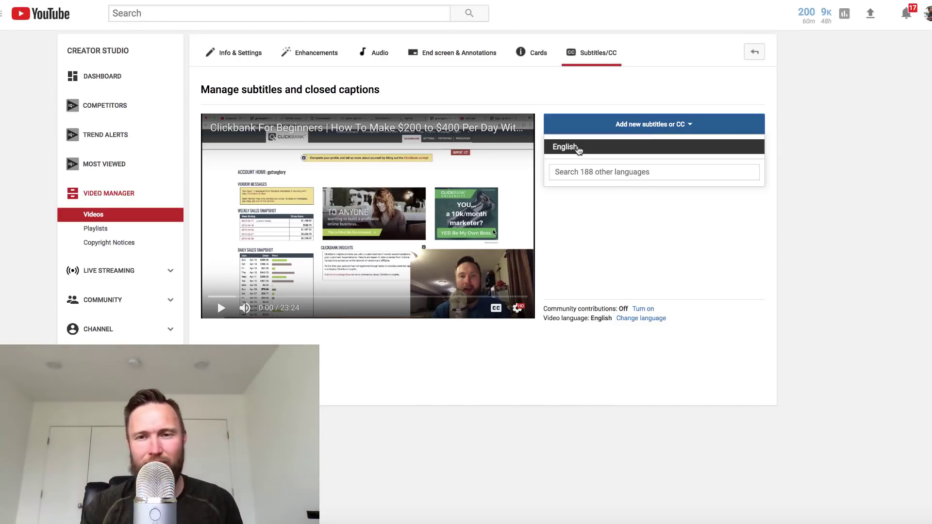
click(615, 234)
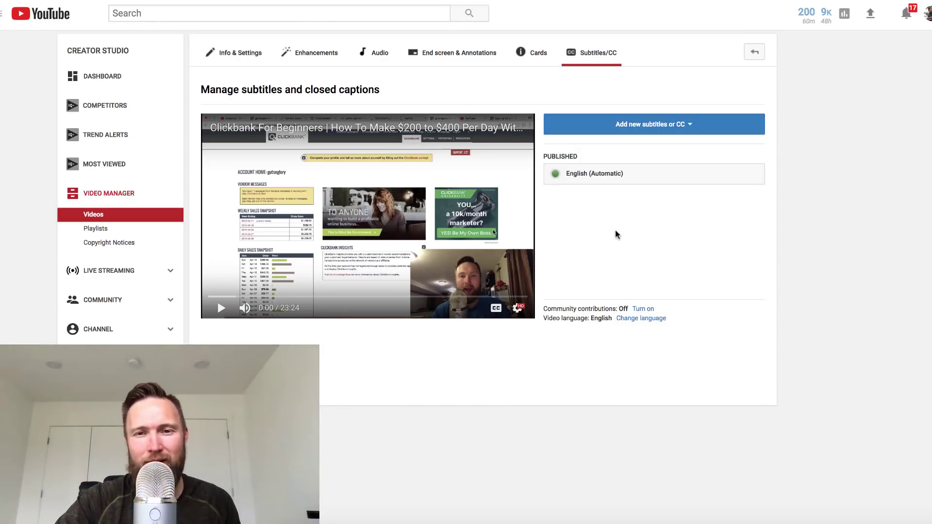